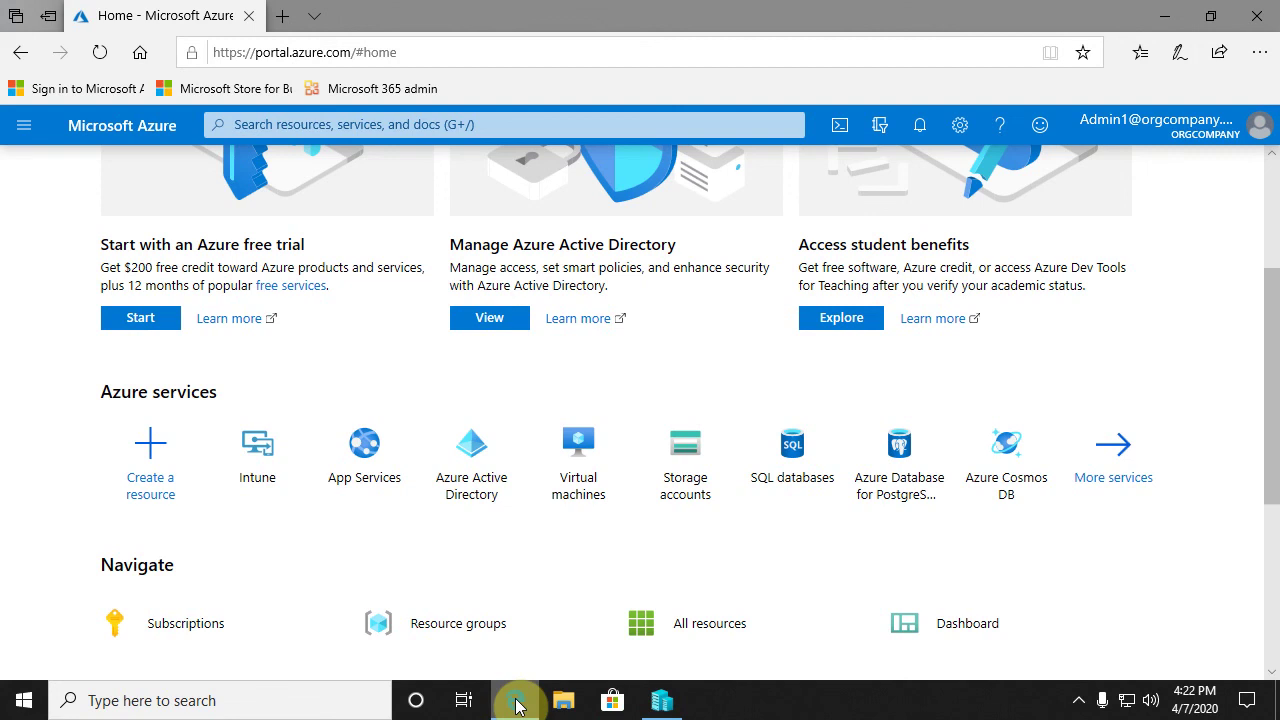
# - Open Microsoft Intune from the Azure home page and go to its Client apps section
pyautogui.click(266, 470)
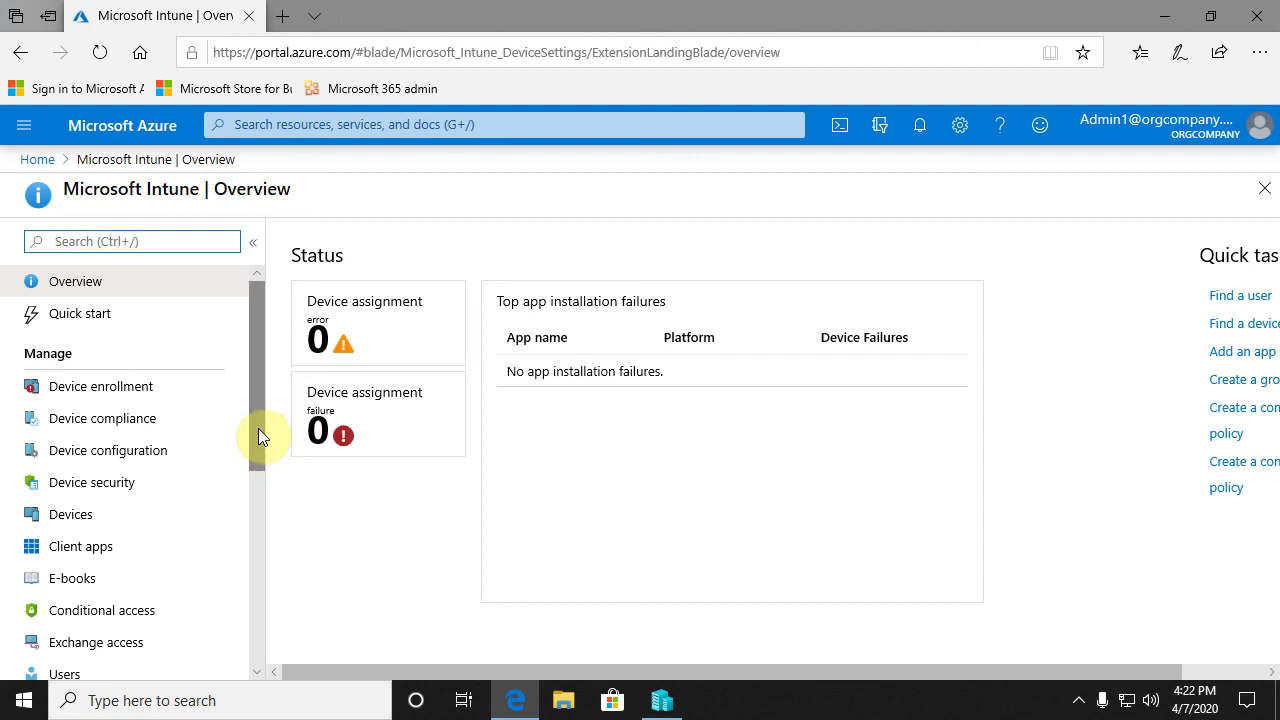
pyautogui.moveTo(251, 421); pyautogui.dragTo(249, 484)
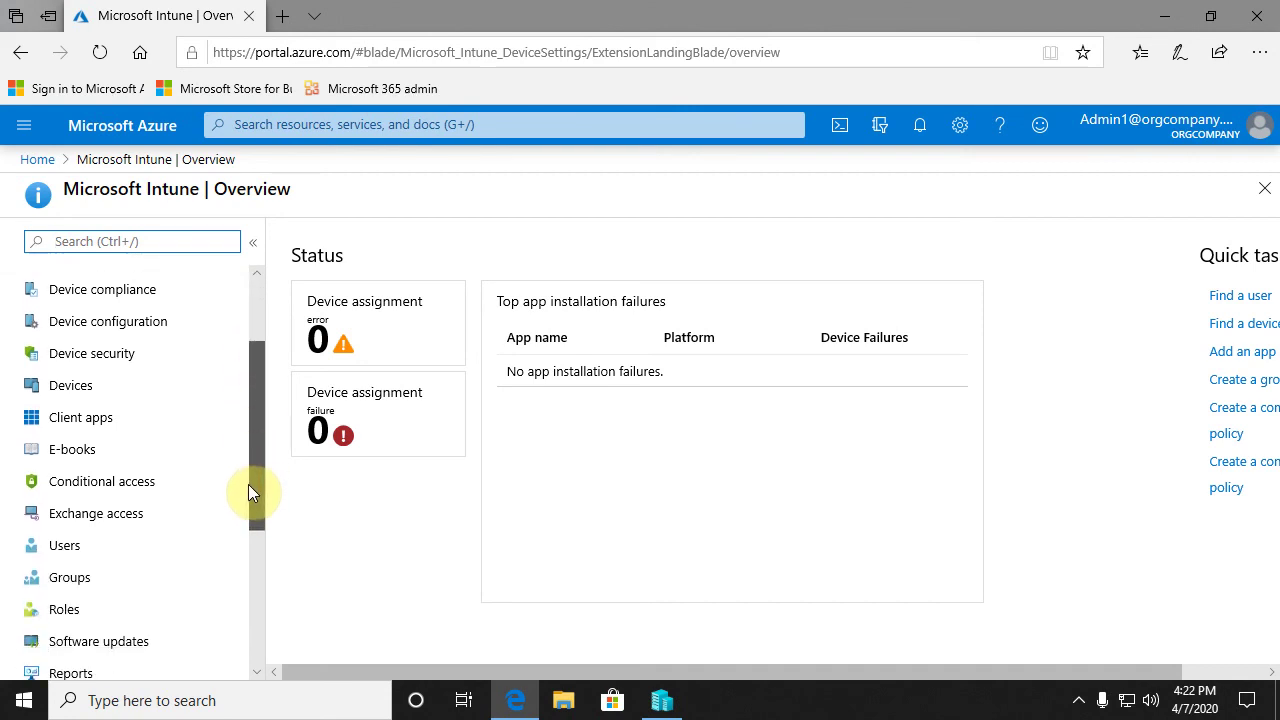
pyautogui.click(101, 403)
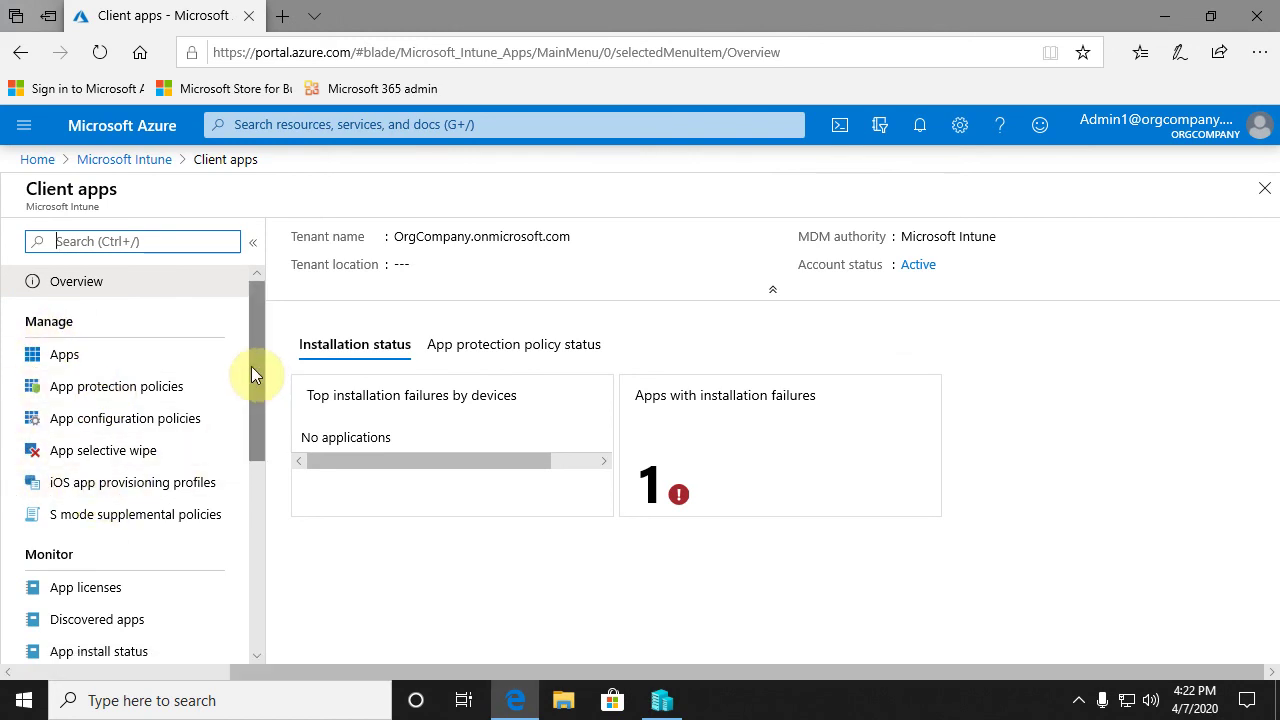
pyautogui.moveTo(251, 369); pyautogui.dragTo(252, 483)
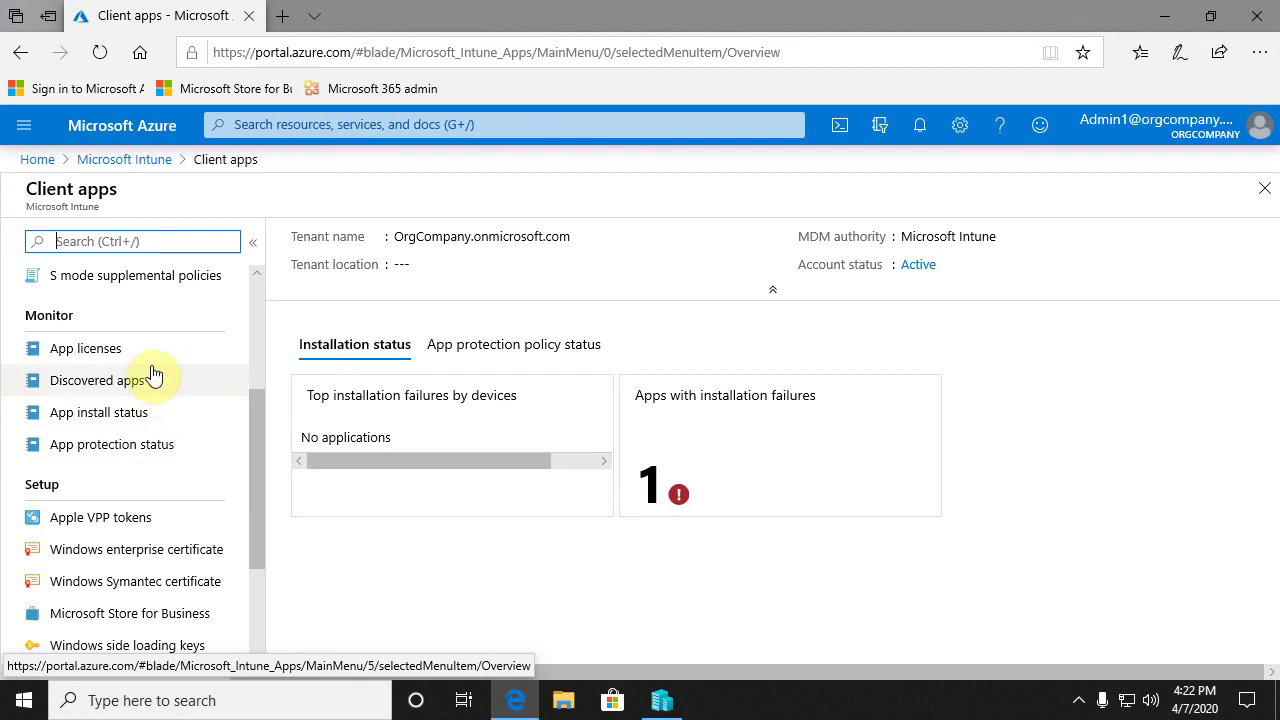
# - Open App licenses, export its list to a CSV file and open the download
pyautogui.click(106, 358)
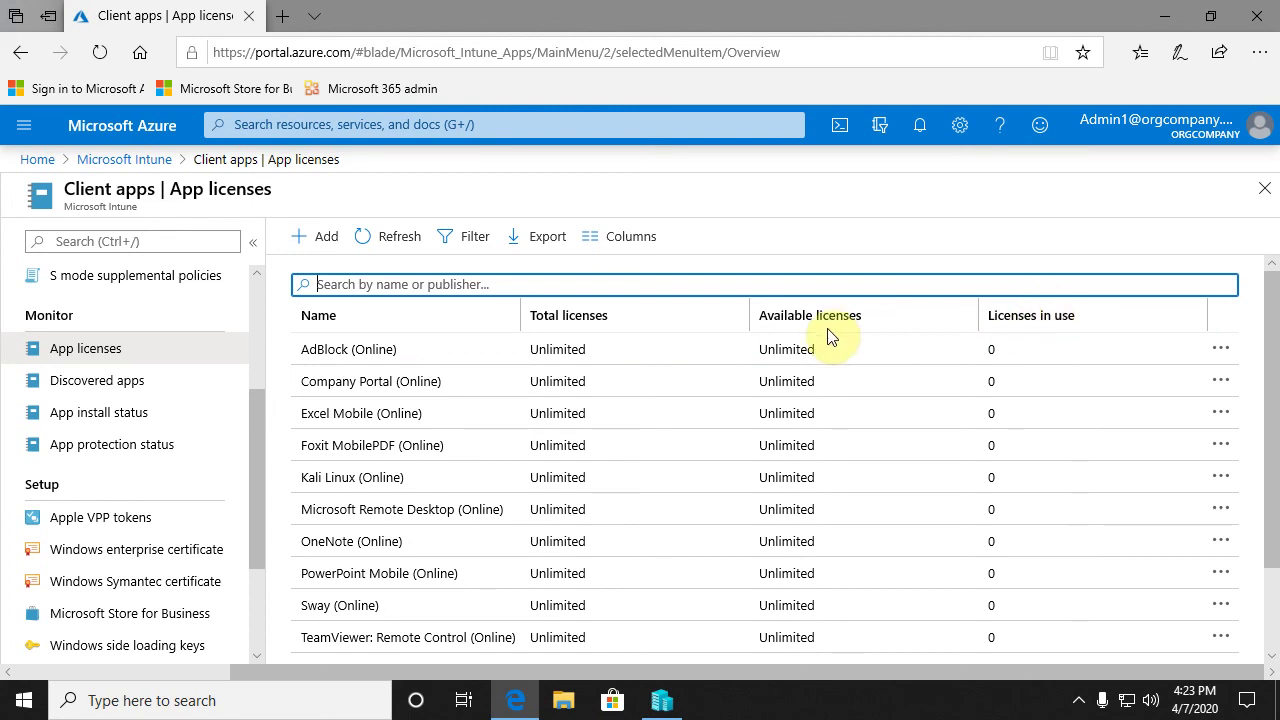
pyautogui.click(528, 252)
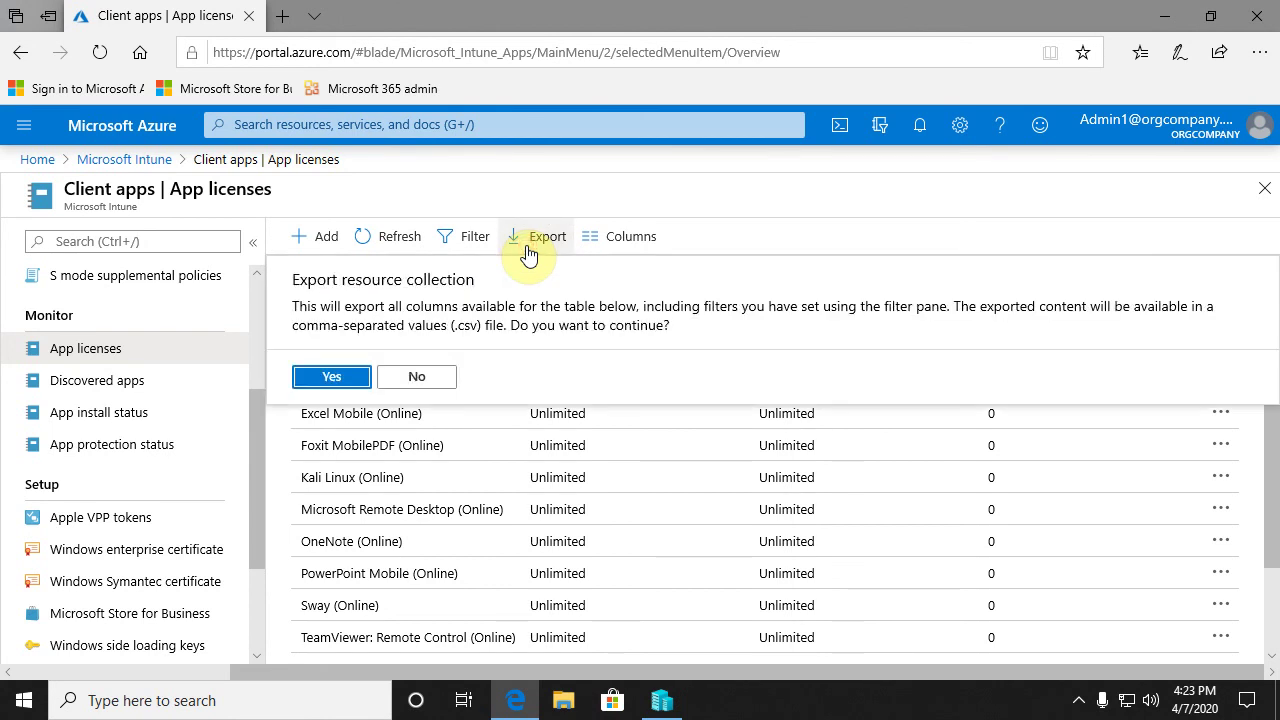
pyautogui.click(330, 378)
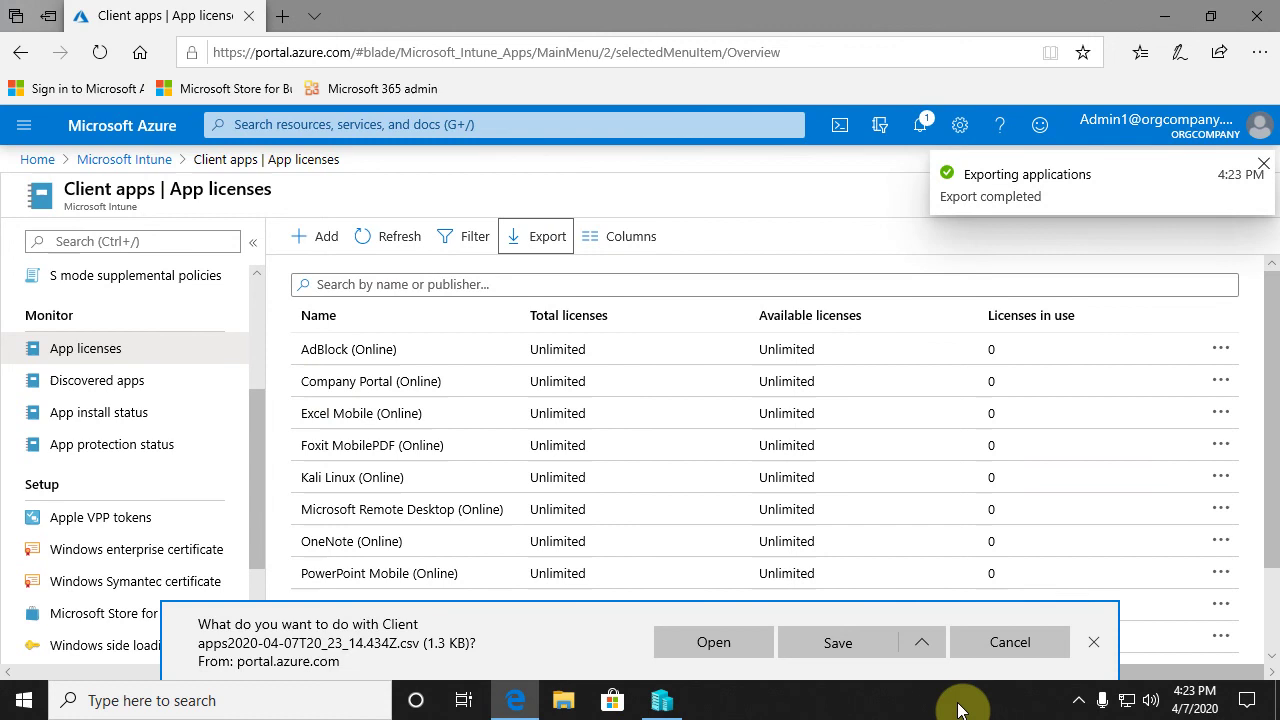
pyautogui.click(736, 645)
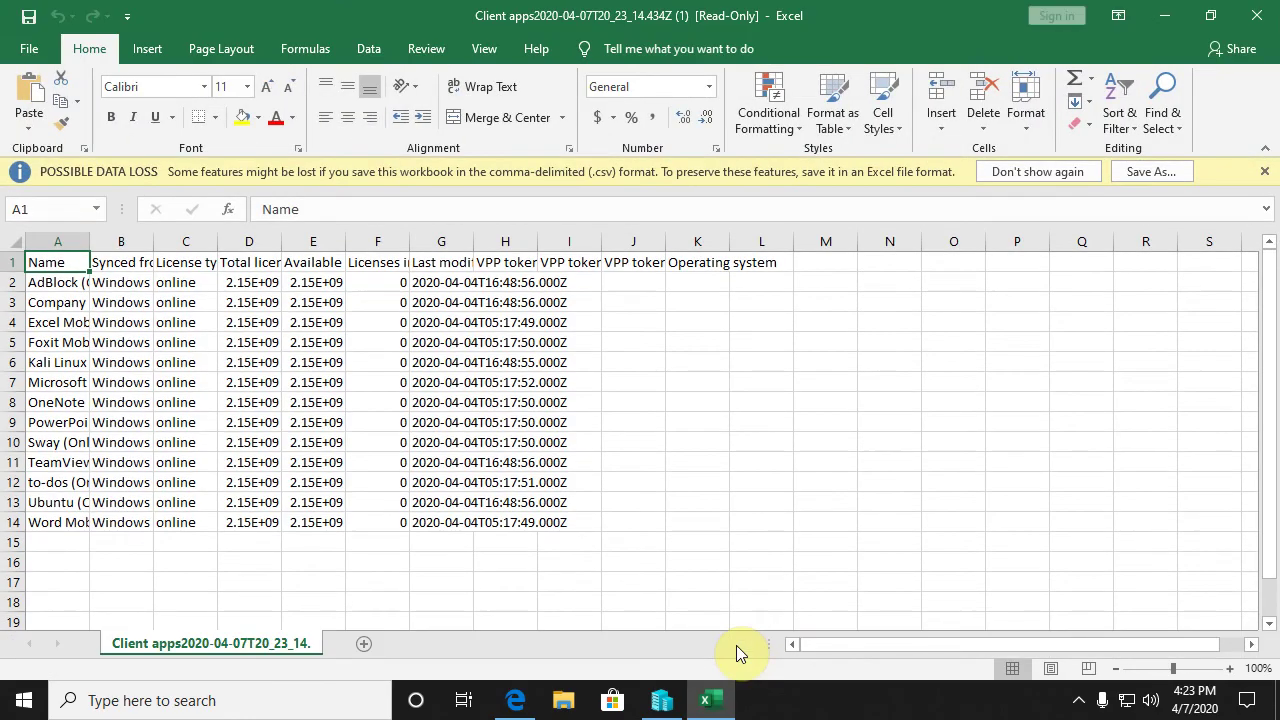
# - Review the exported 13-app licenses CSV in Excel, returning the selection to cell A1
pyautogui.moveTo(86, 260)
pyautogui.mouseDown()
pyautogui.moveTo(142, 262)
pyautogui.moveTo(94, 260)
pyautogui.mouseUp()
pyautogui.click(85, 261)
pyautogui.click(80, 258)
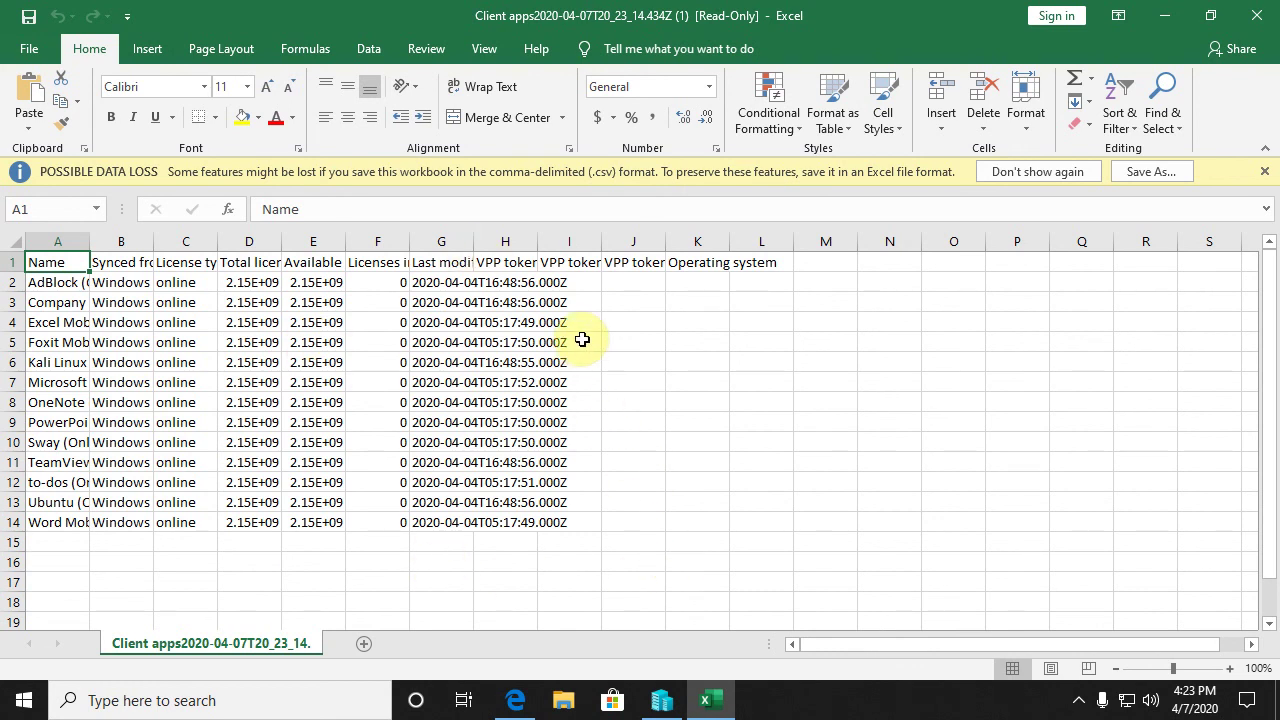
pyautogui.click(1271, 9)
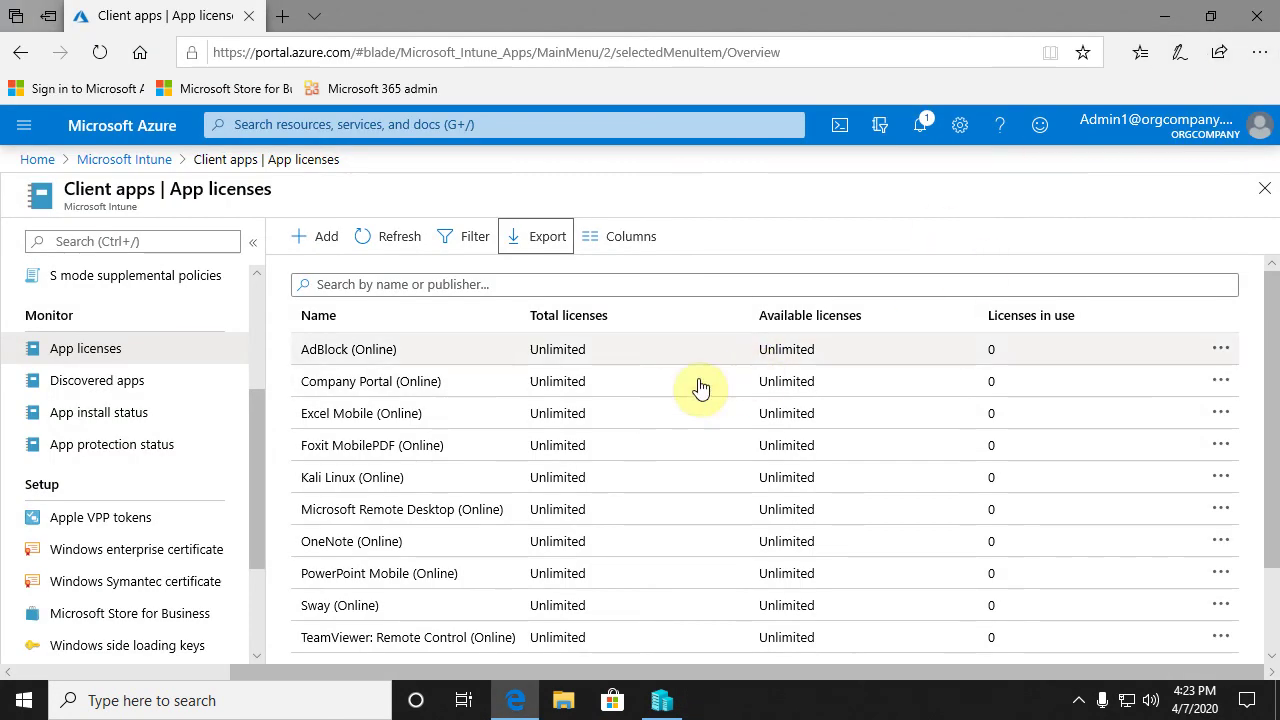
pyautogui.click(309, 238)
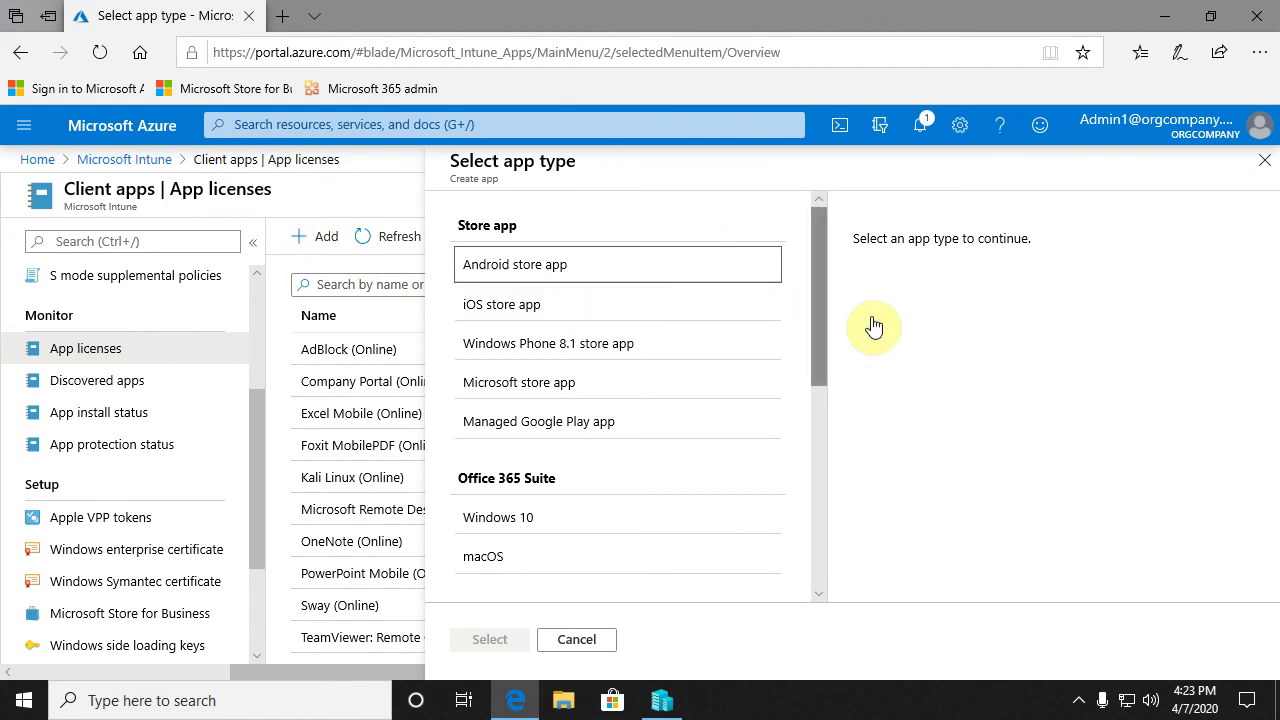
pyautogui.click(1266, 163)
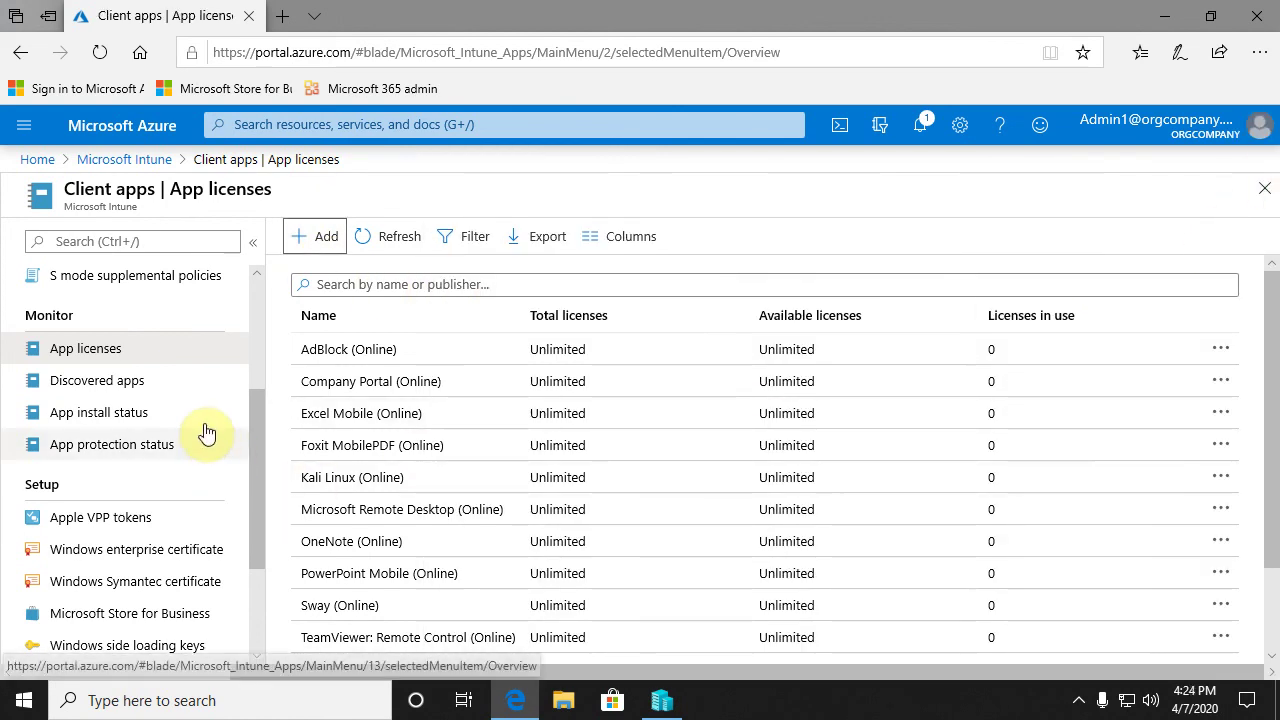
# - Go to Discovered apps under Monitor, which lists no applications
pyautogui.click(118, 383)
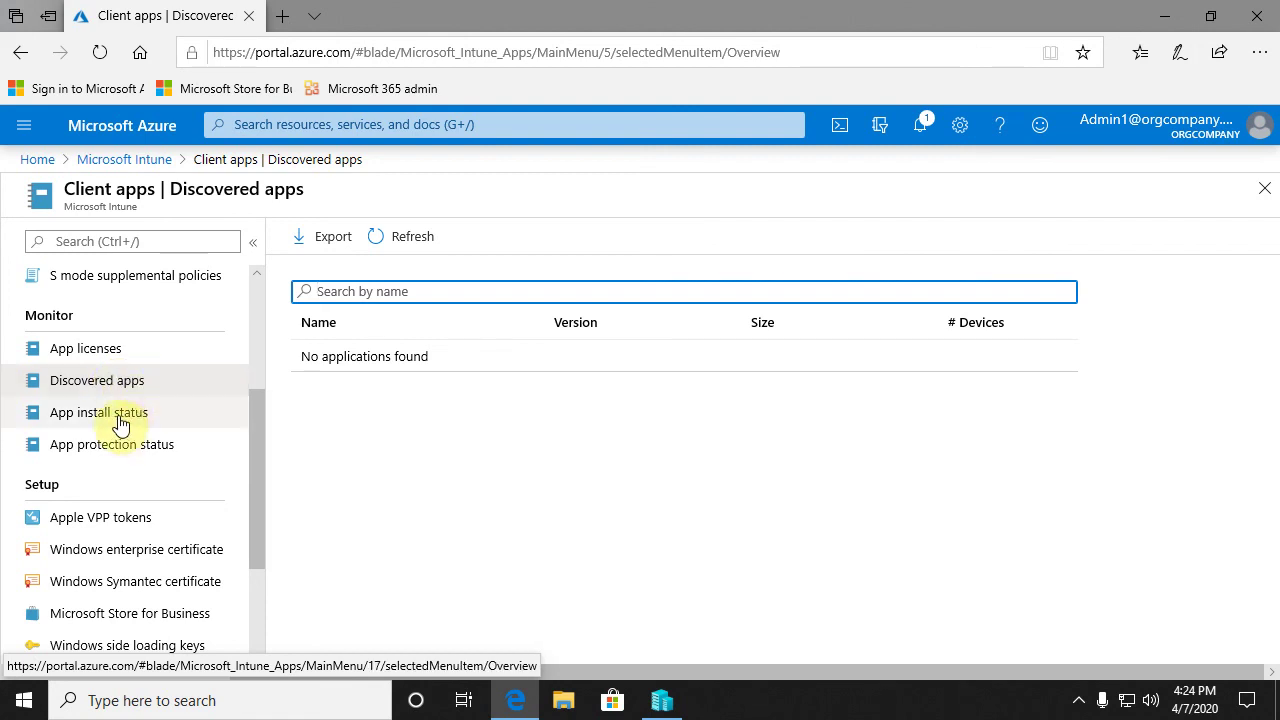
# - Open App install status and filter it by 'ka' to show Kali and Kaizala apps
pyautogui.click(119, 423)
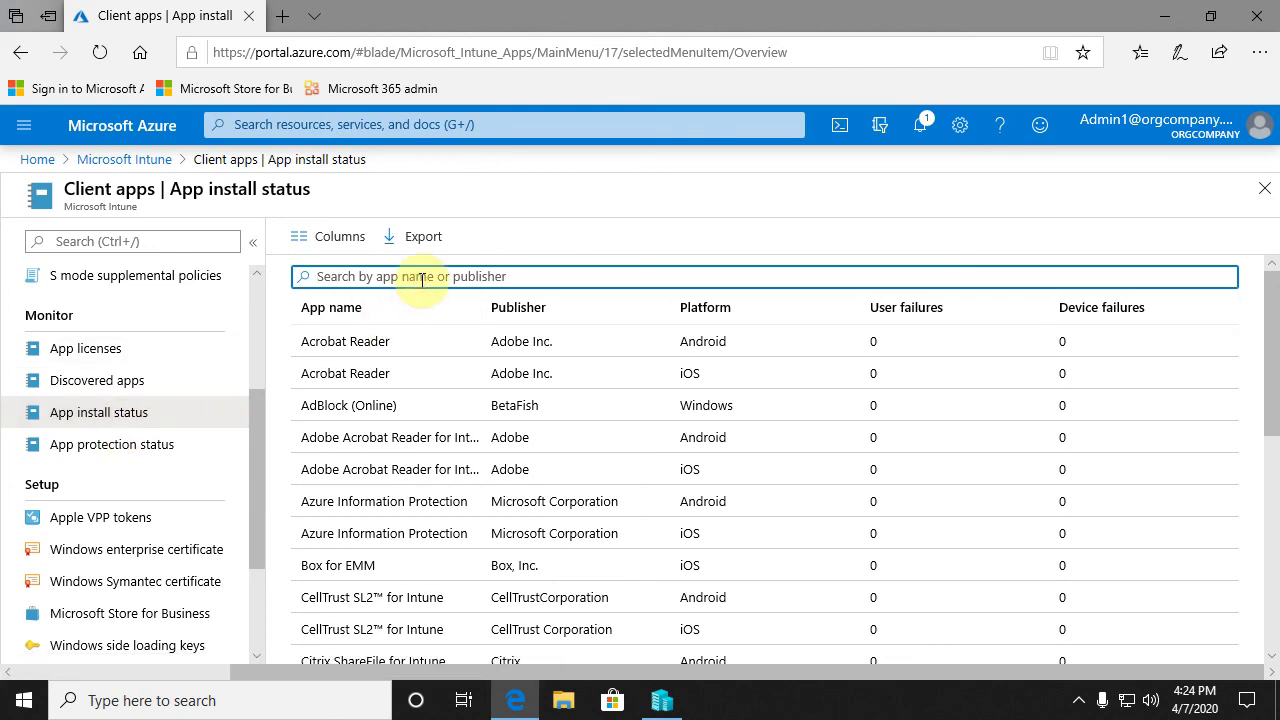
pyautogui.write('ka')
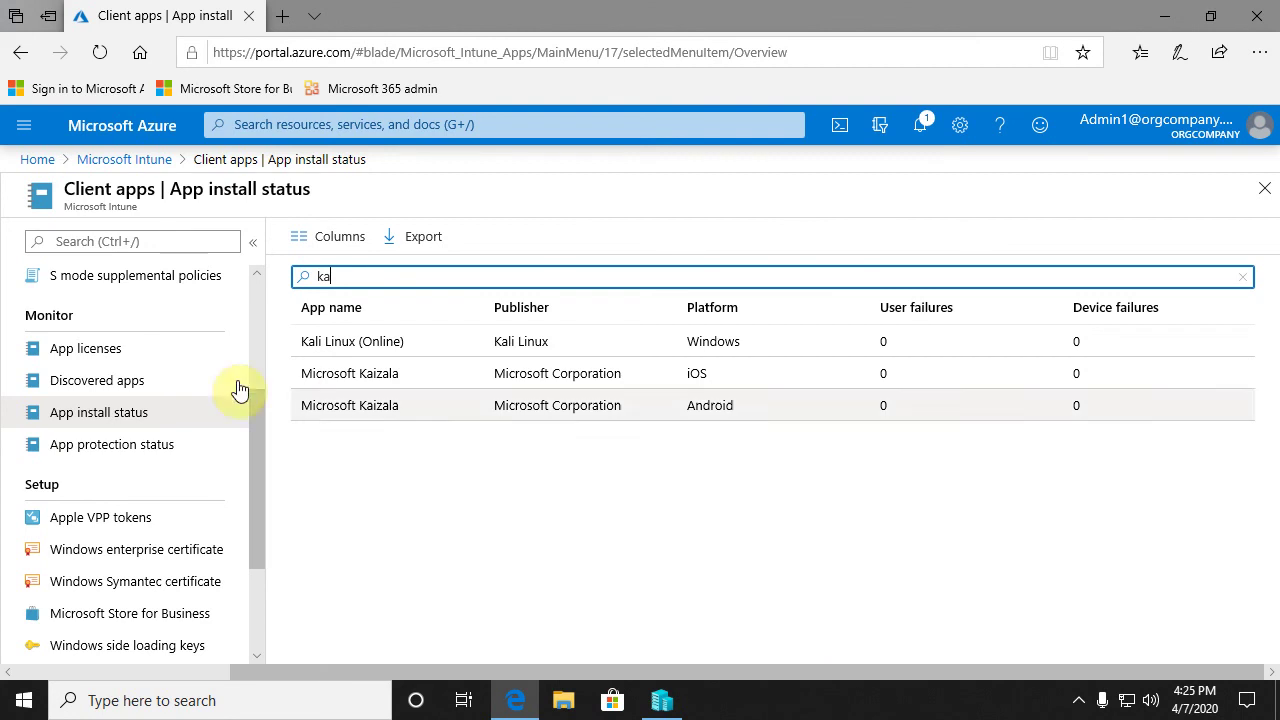
# - Open Kali Linux (Online), check its empty device and user install status, then go back
pyautogui.click(348, 346)
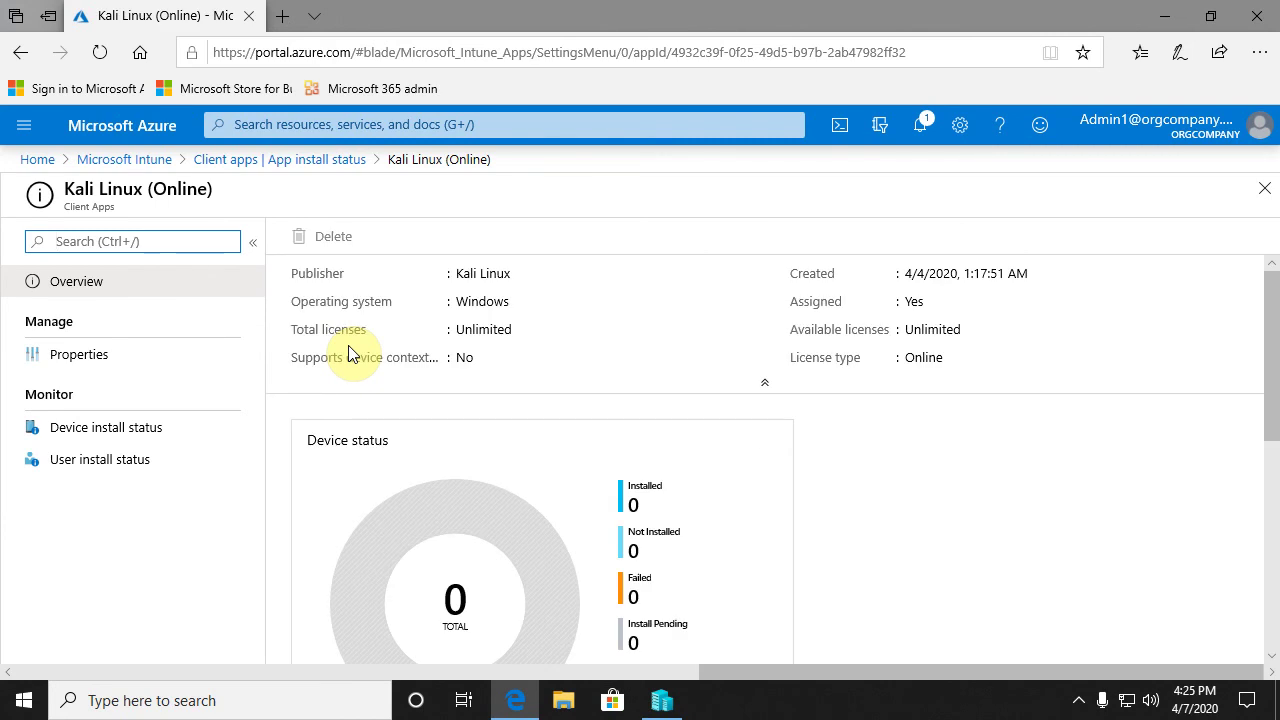
pyautogui.scroll(-2, 532, 437)
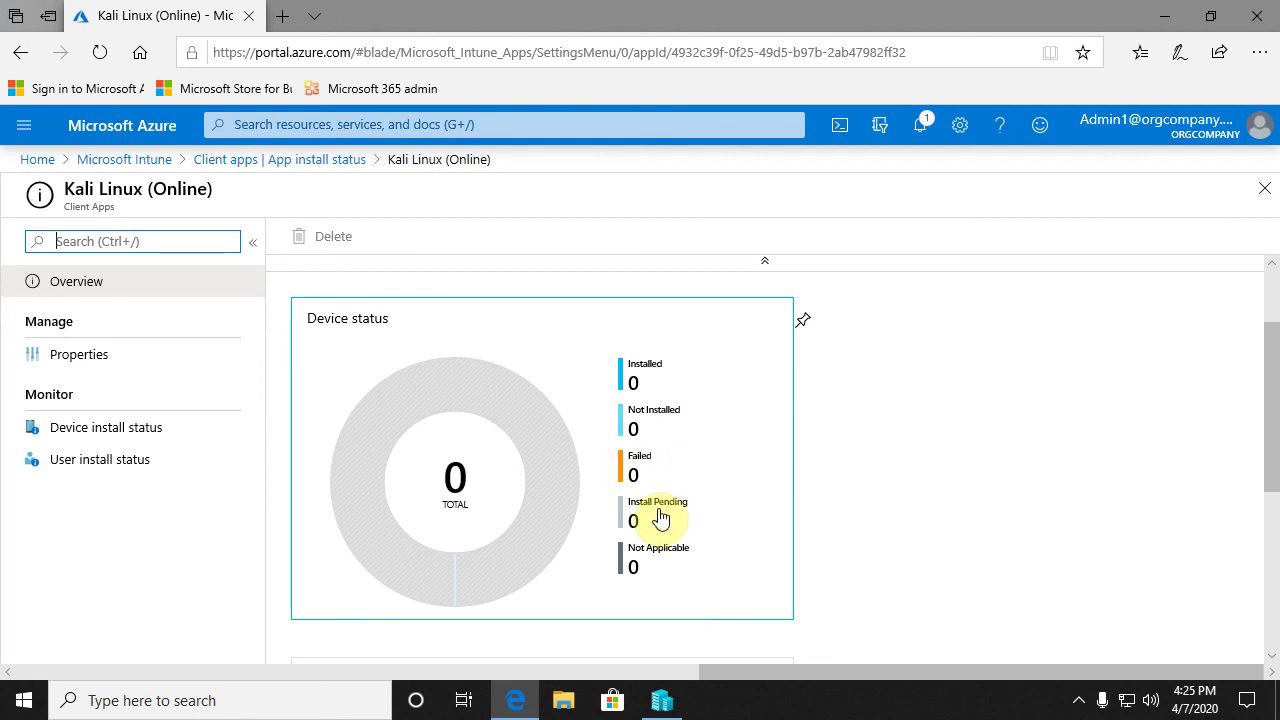
pyautogui.scroll(-2, 659, 518)
pyautogui.scroll(-1, 662, 514)
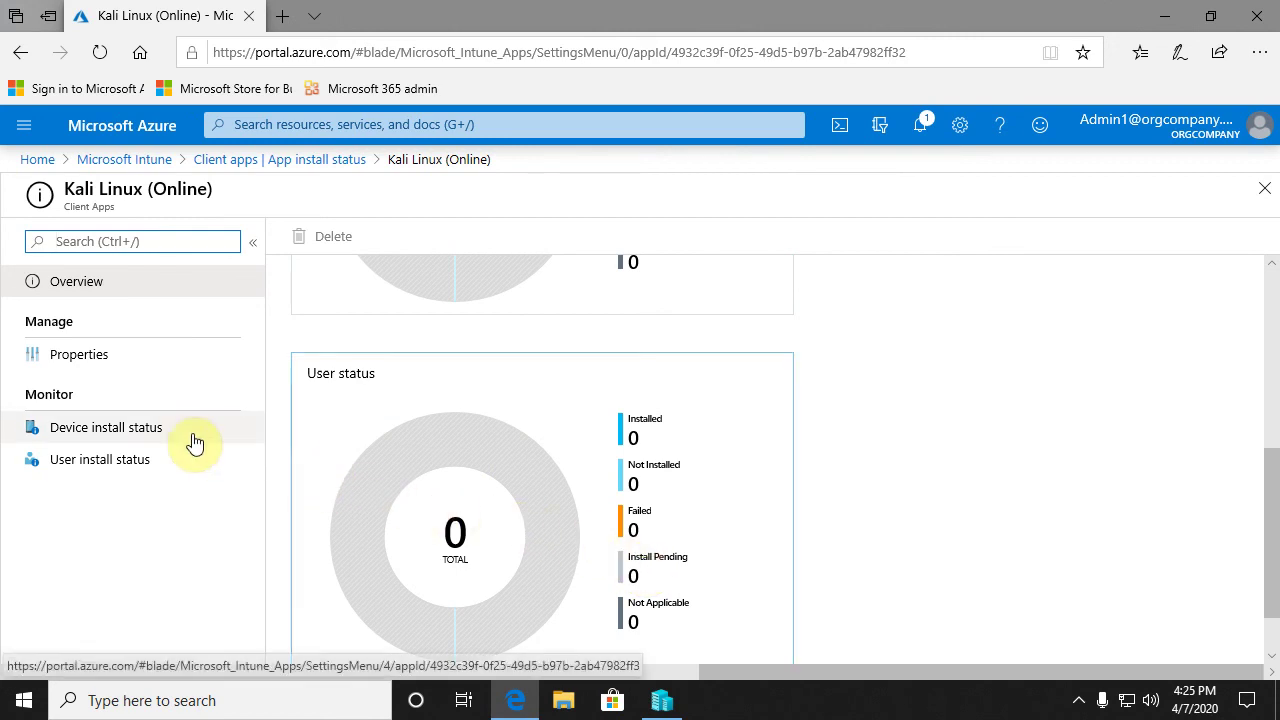
pyautogui.click(98, 430)
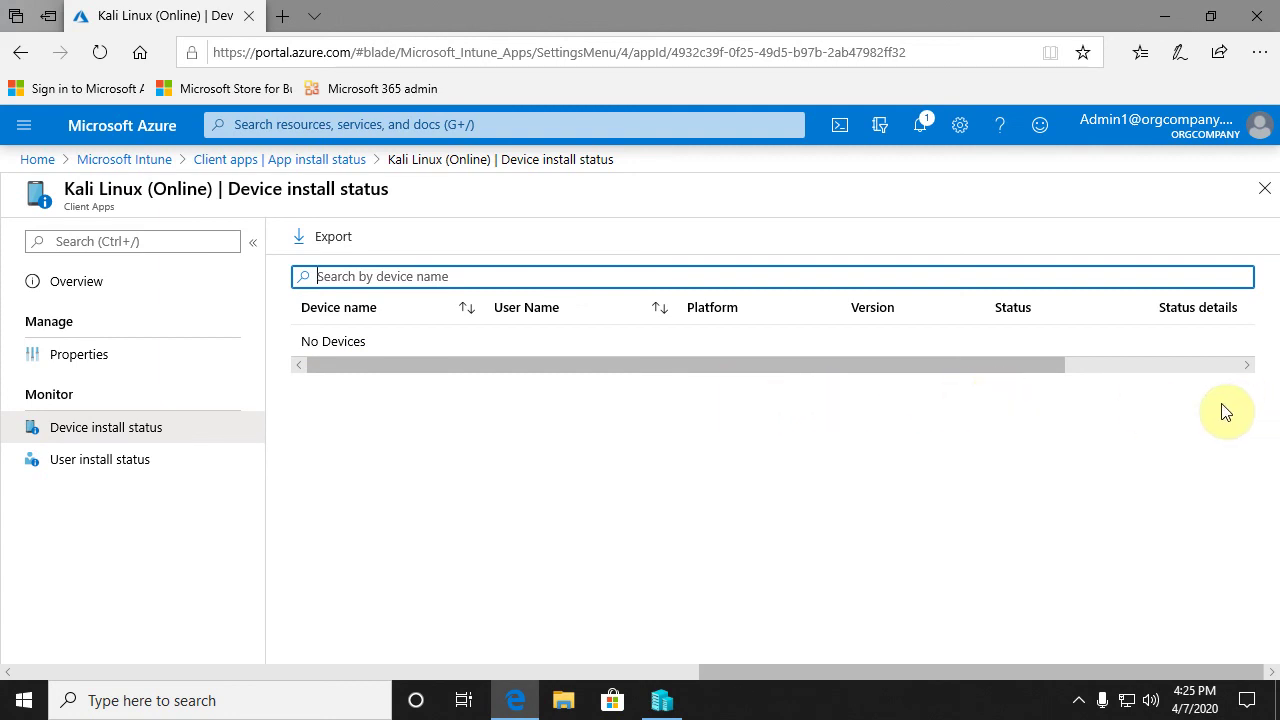
pyautogui.click(104, 460)
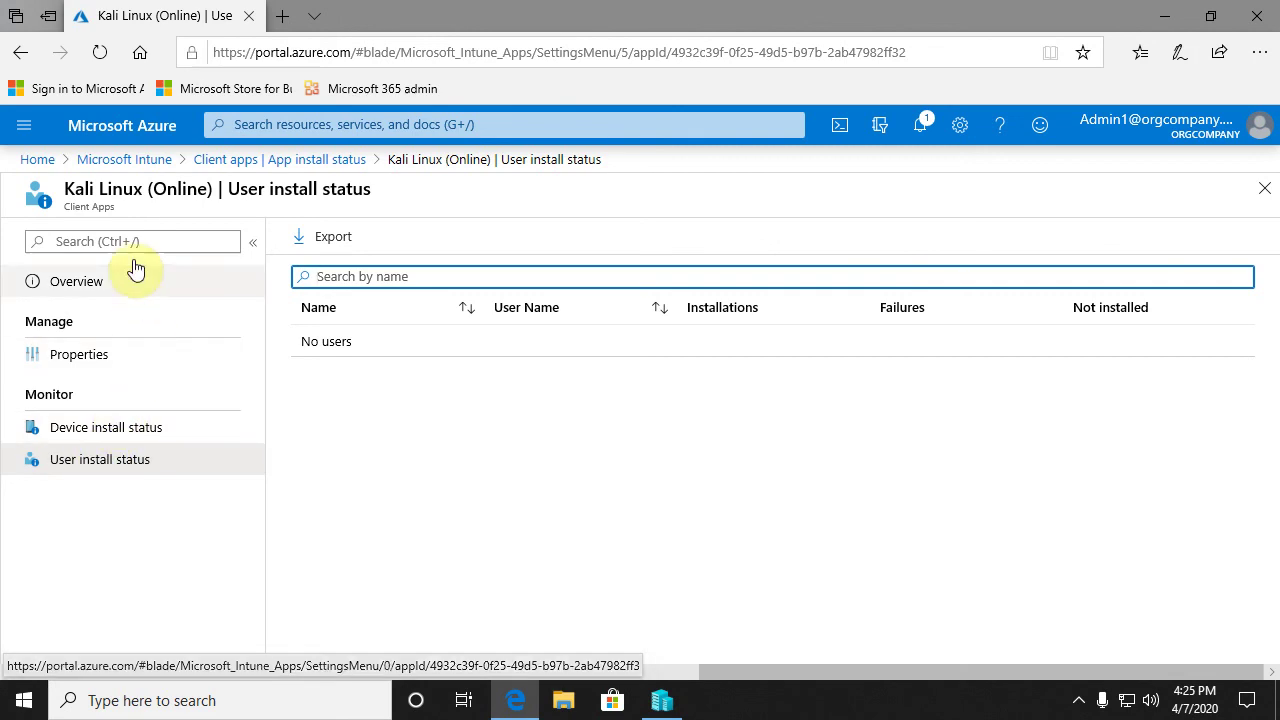
pyautogui.click(19, 53)
pyautogui.click(19, 53)
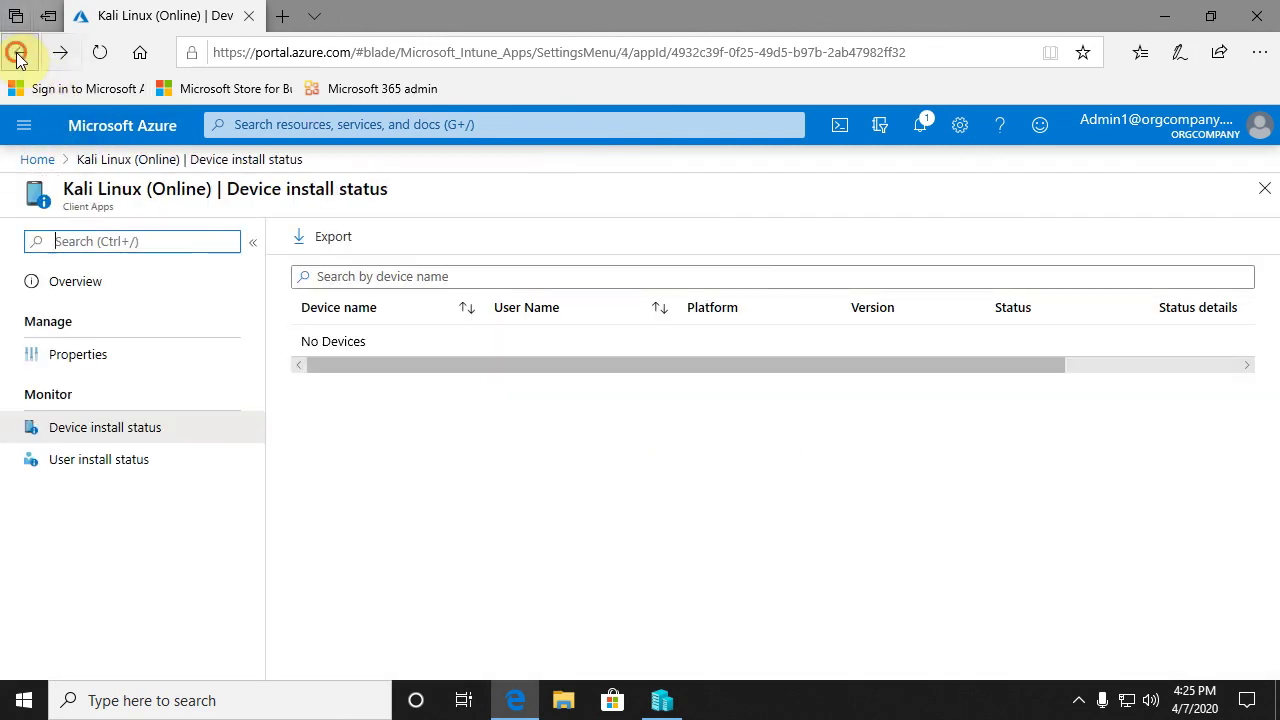
# - Return to the App install status list, export it to CSV and open the download
pyautogui.click(19, 55)
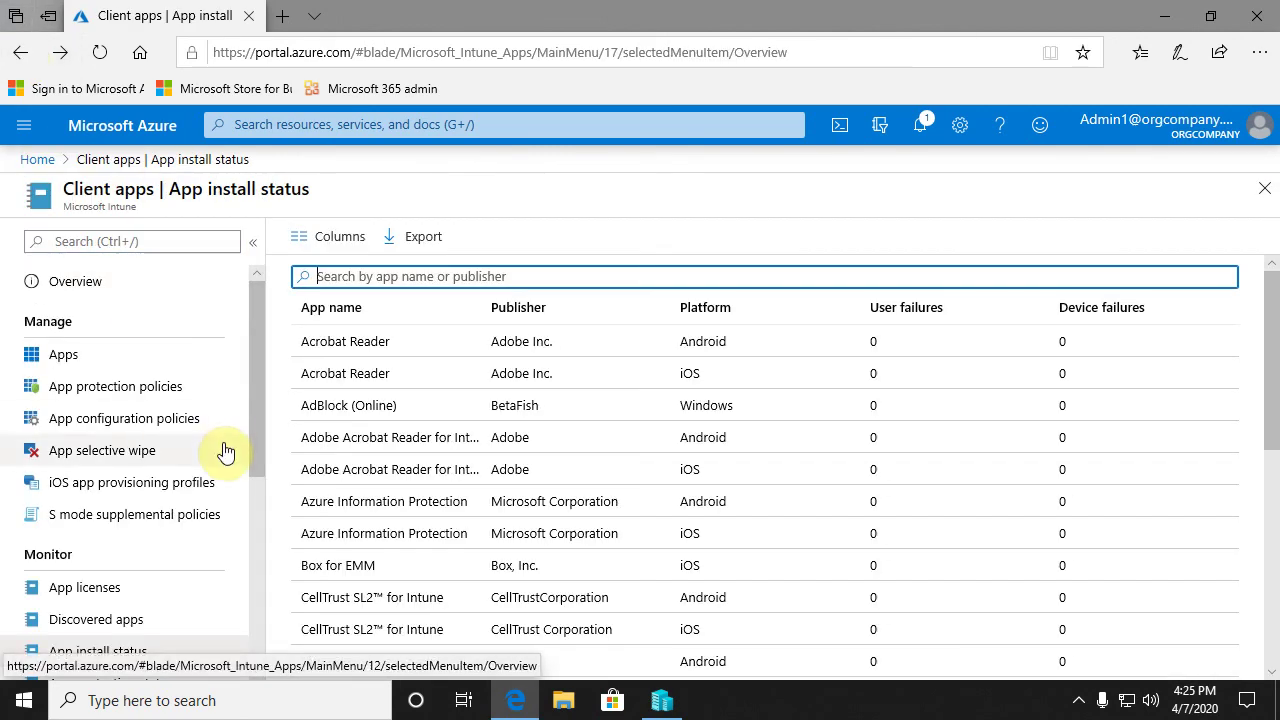
pyautogui.scroll(-1, 205, 460)
pyautogui.scroll(-3, 205, 460)
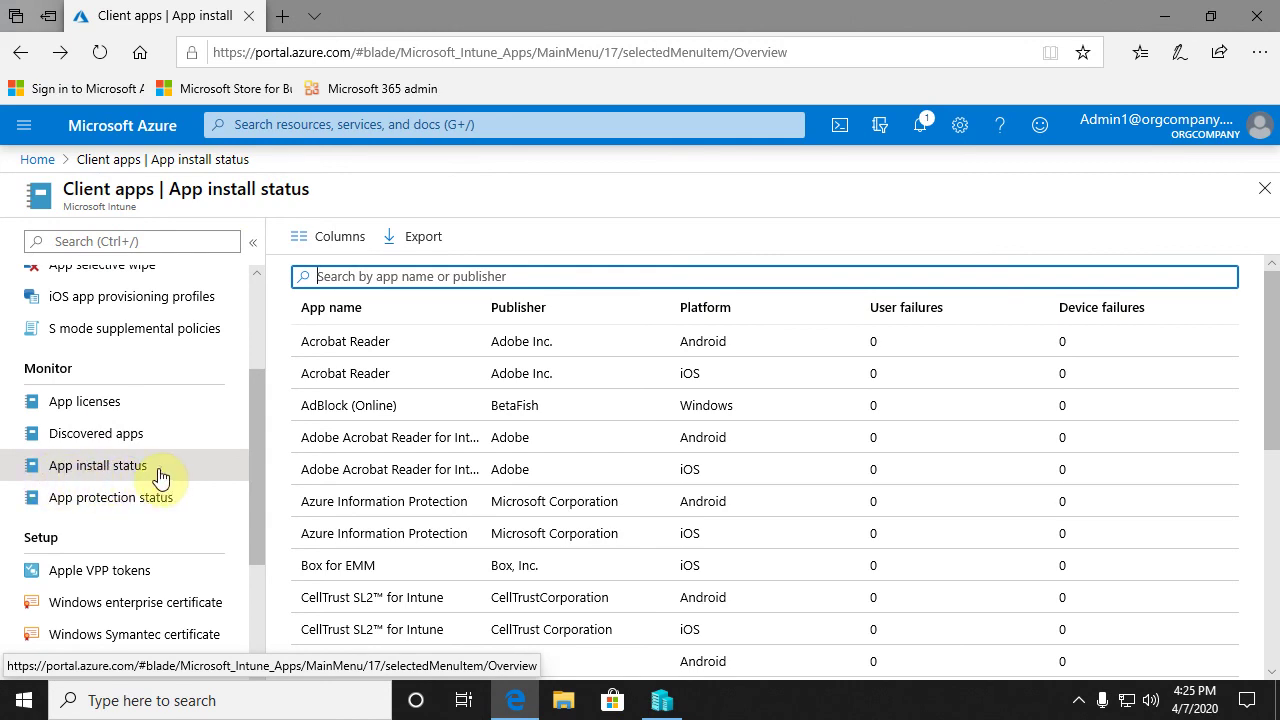
pyautogui.click(425, 247)
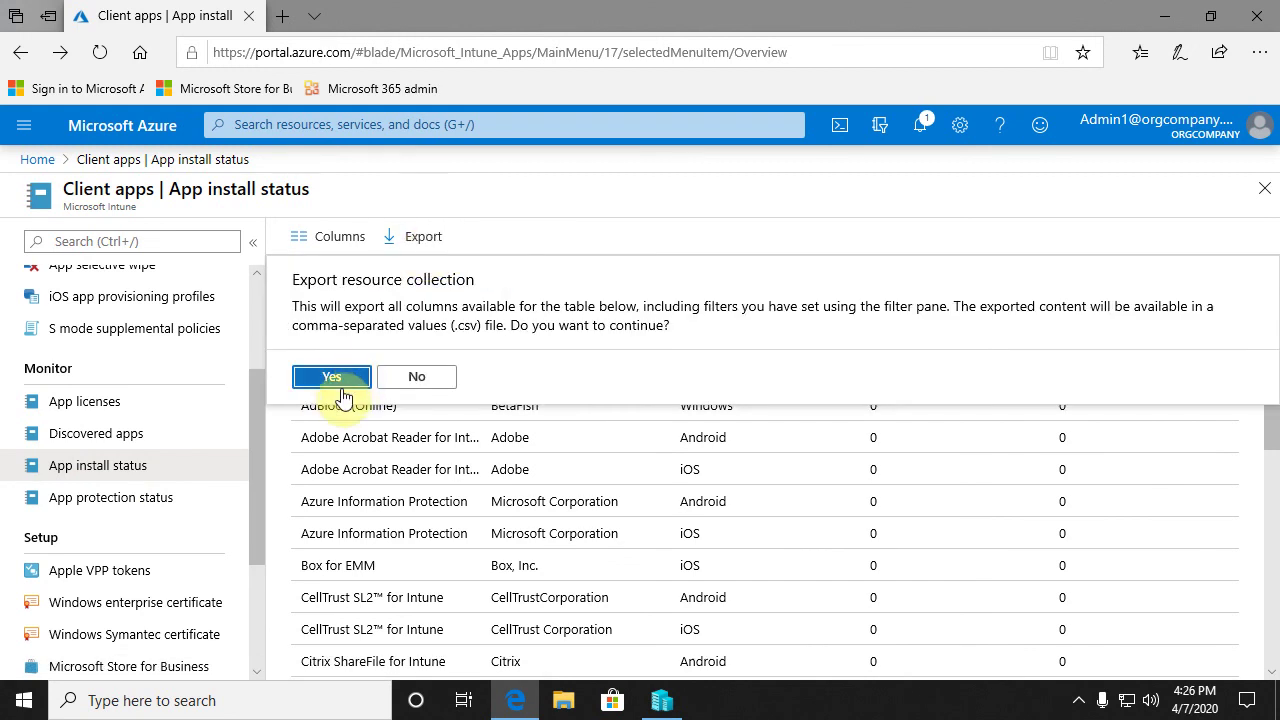
pyautogui.click(336, 380)
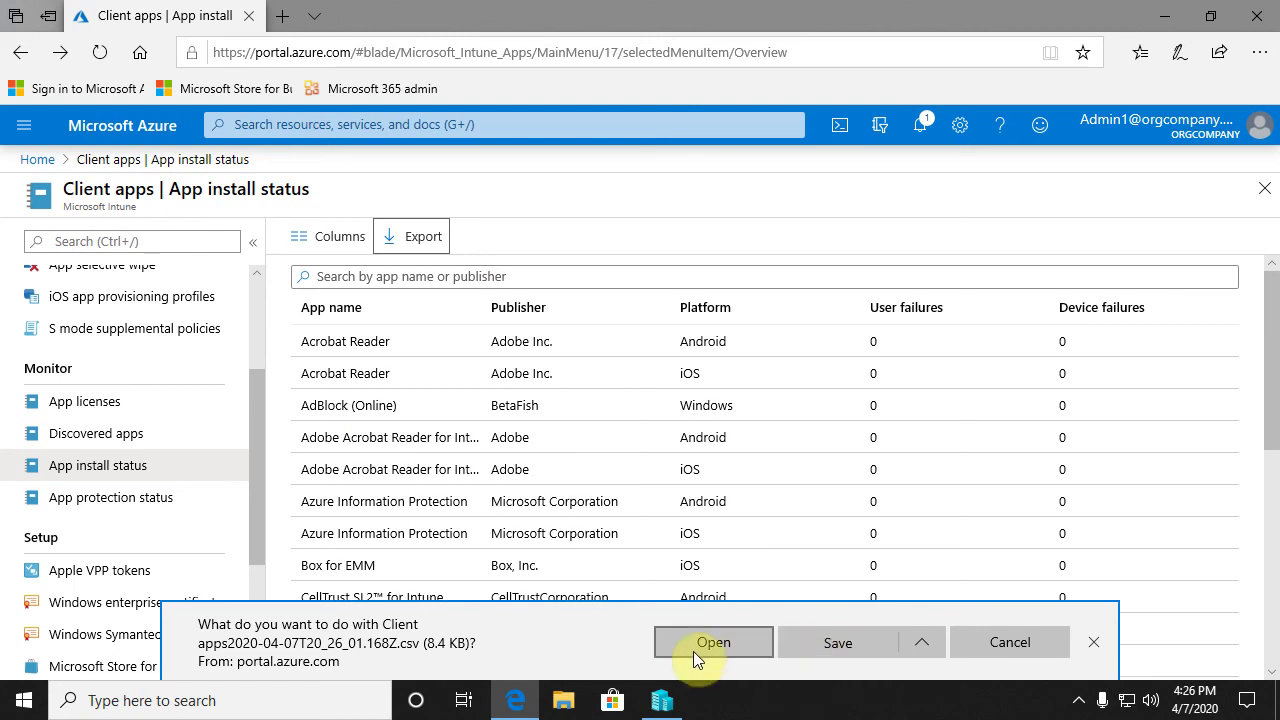
pyautogui.click(721, 650)
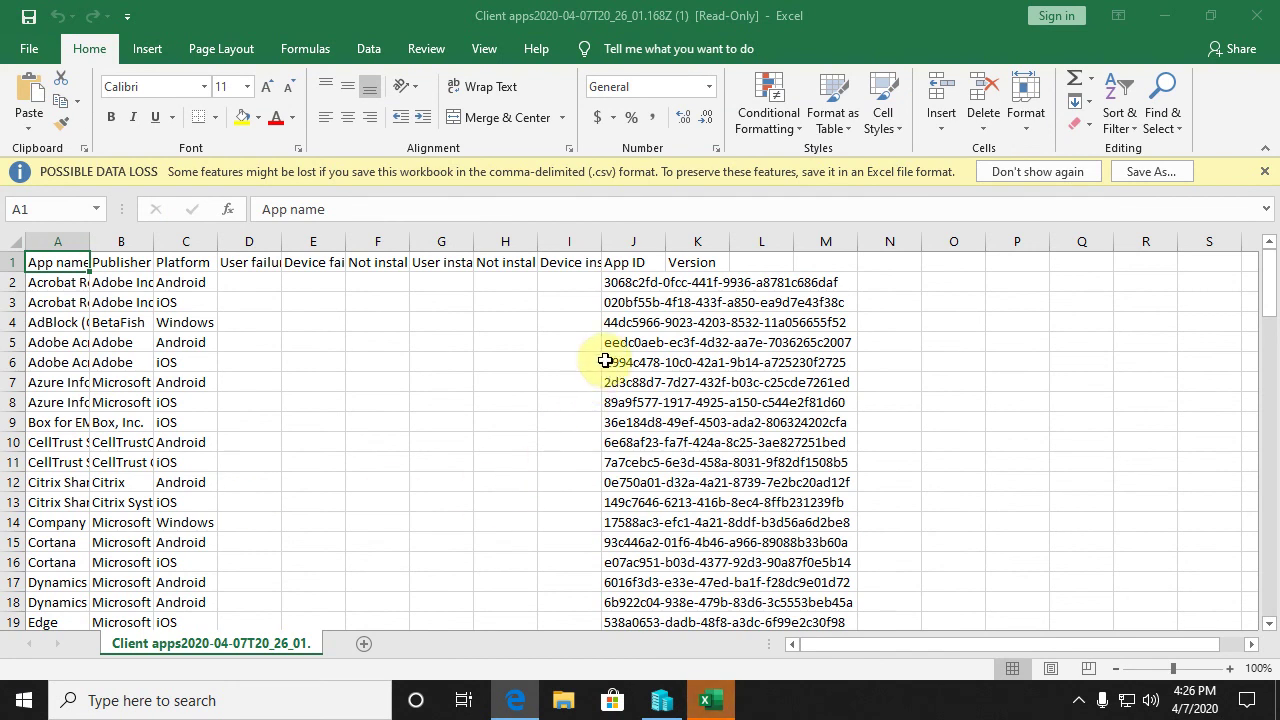
# - Scroll the install status CSV down to the last app, Zoom, and back to the top
pyautogui.scroll(-3, 764, 483)
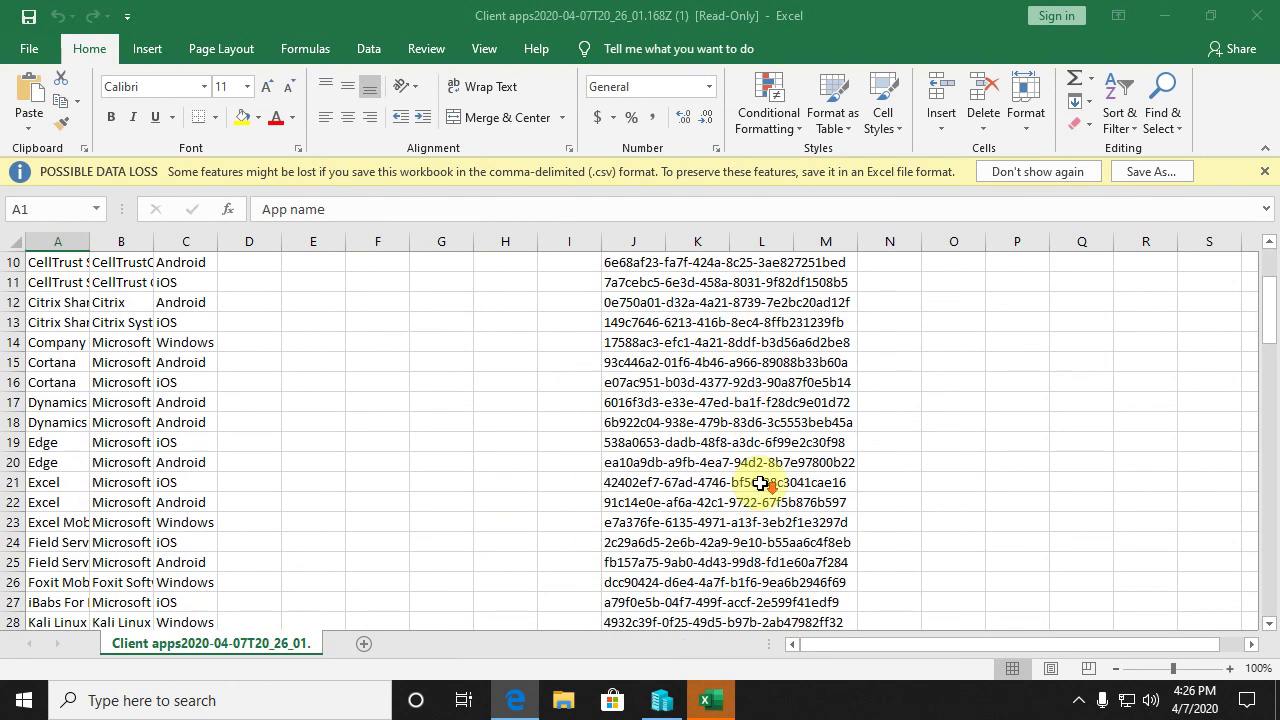
pyautogui.scroll(-1, 764, 483)
pyautogui.scroll(-4, 764, 483)
pyautogui.scroll(-4, 764, 483)
pyautogui.scroll(-5, 764, 483)
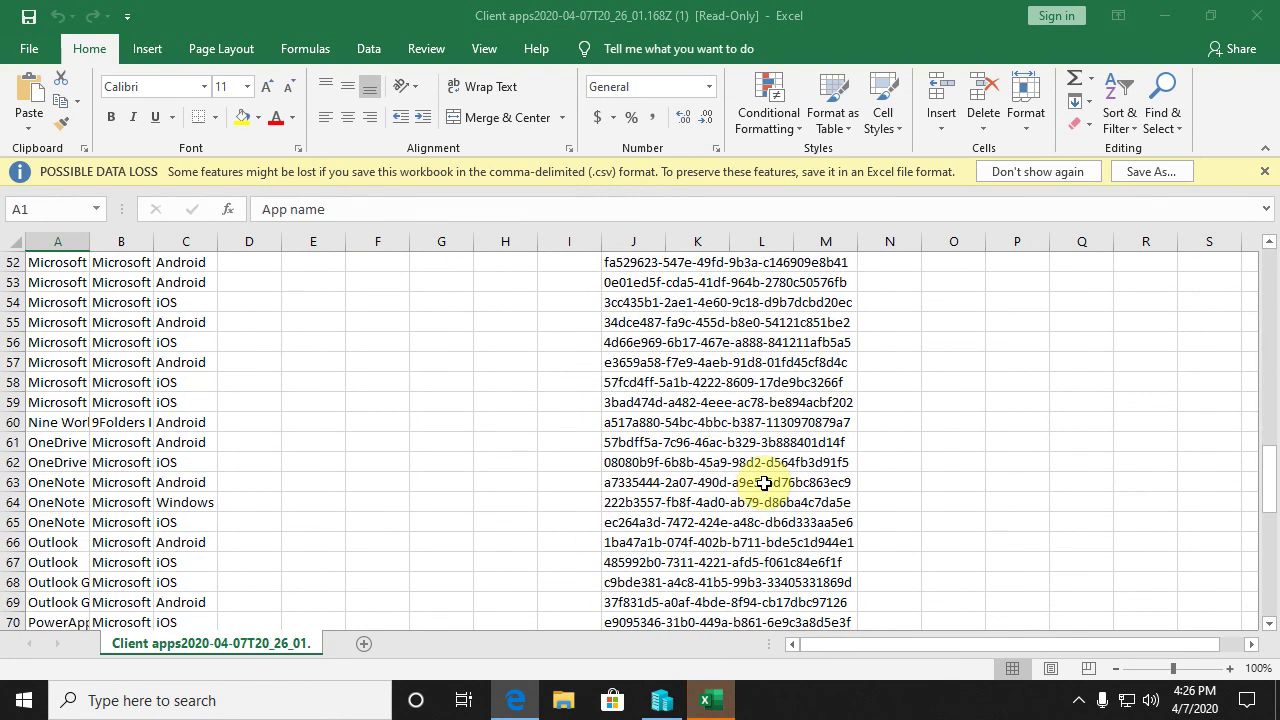
pyautogui.scroll(-7, 764, 483)
pyautogui.scroll(-6, 764, 483)
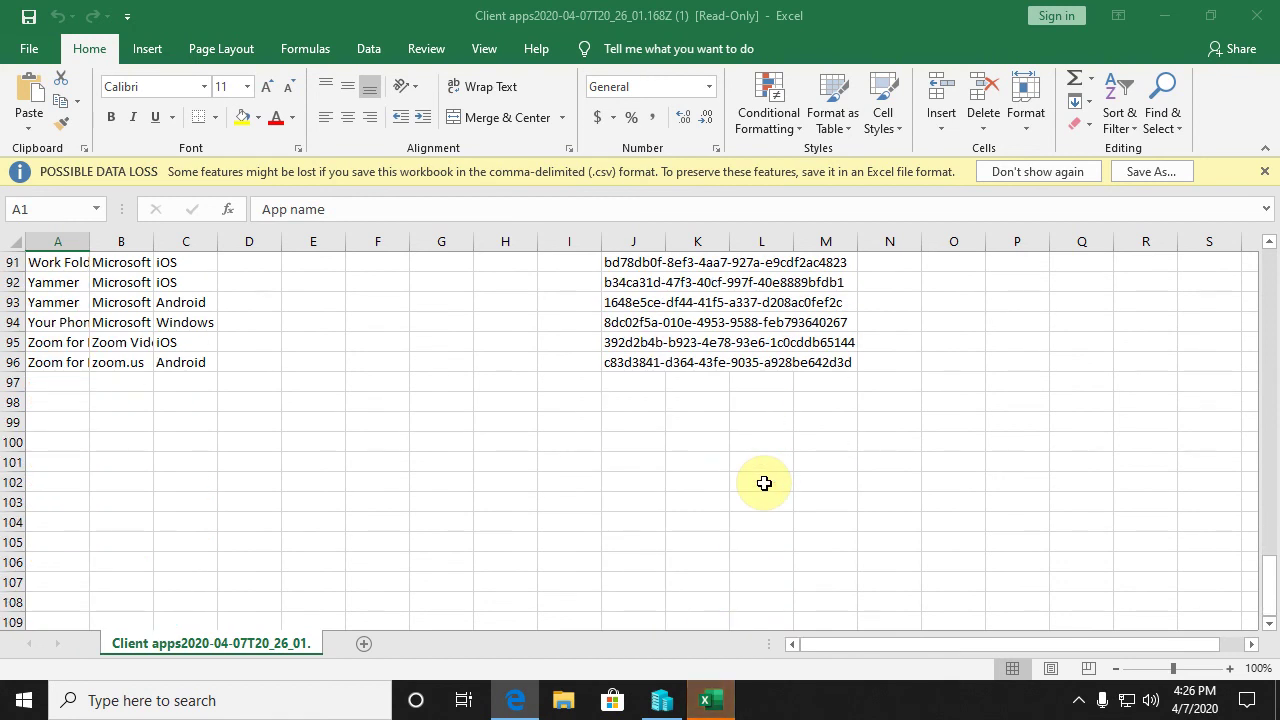
pyautogui.scroll(8, 764, 483)
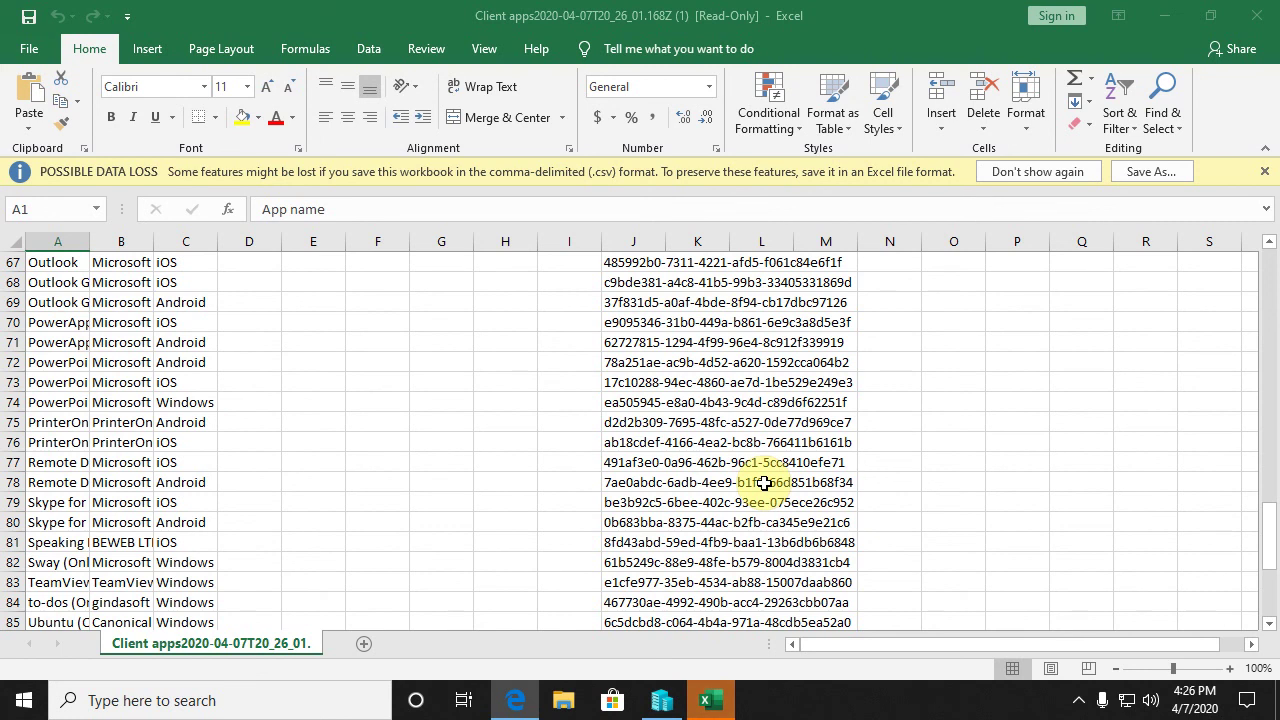
pyautogui.scroll(7, 764, 483)
pyautogui.scroll(7, 764, 483)
pyautogui.scroll(7, 764, 483)
pyautogui.scroll(1, 764, 483)
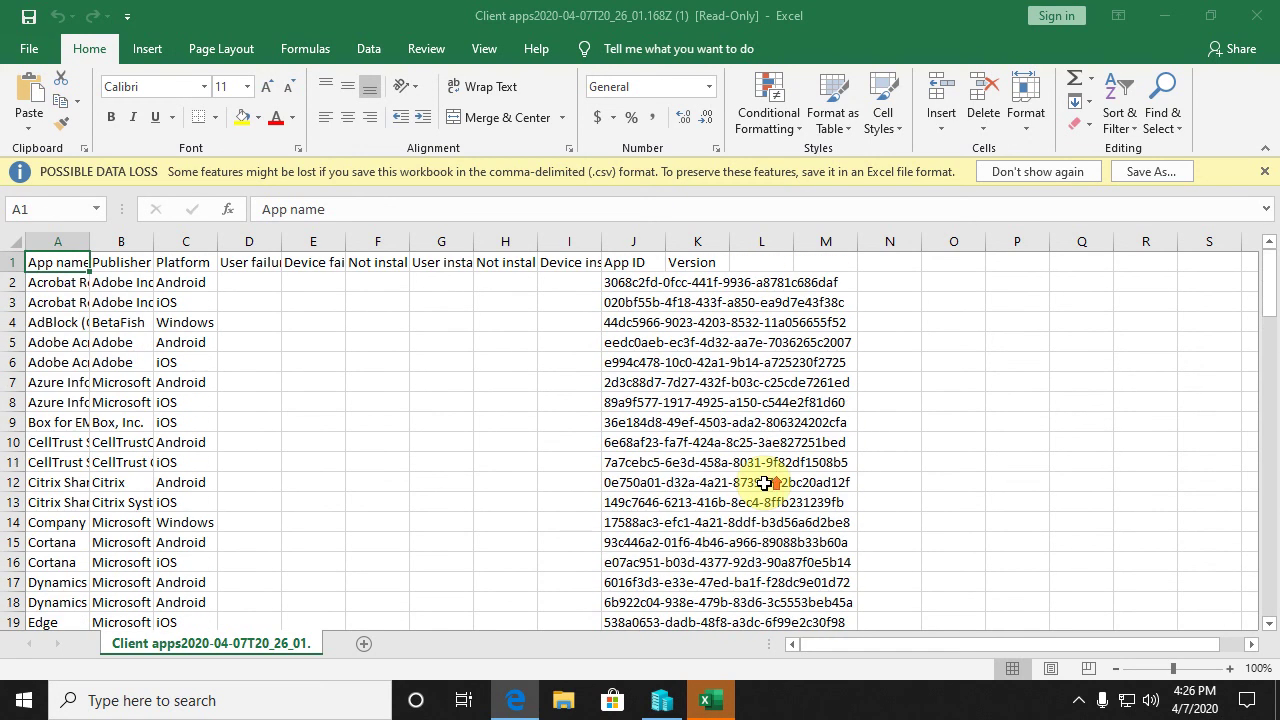
# - Close Excel, open App protection status and scroll through its empty tiles and back
pyautogui.click(1256, 15)
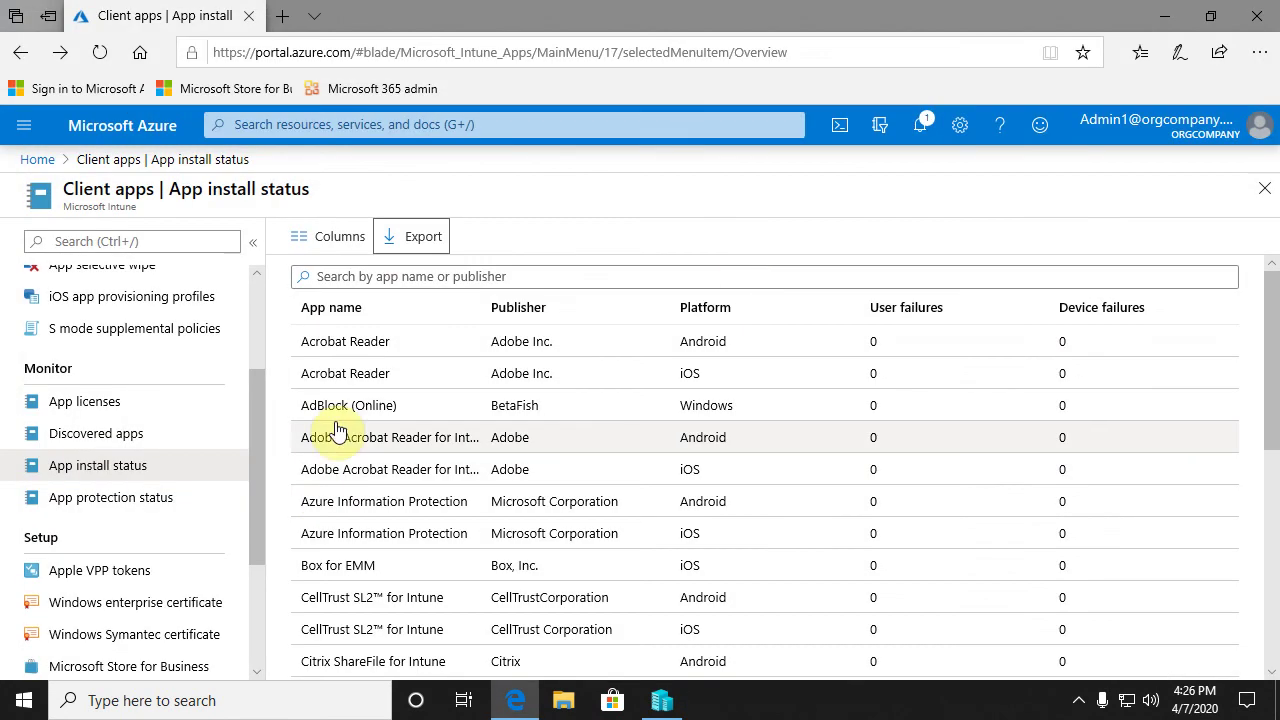
pyautogui.click(151, 510)
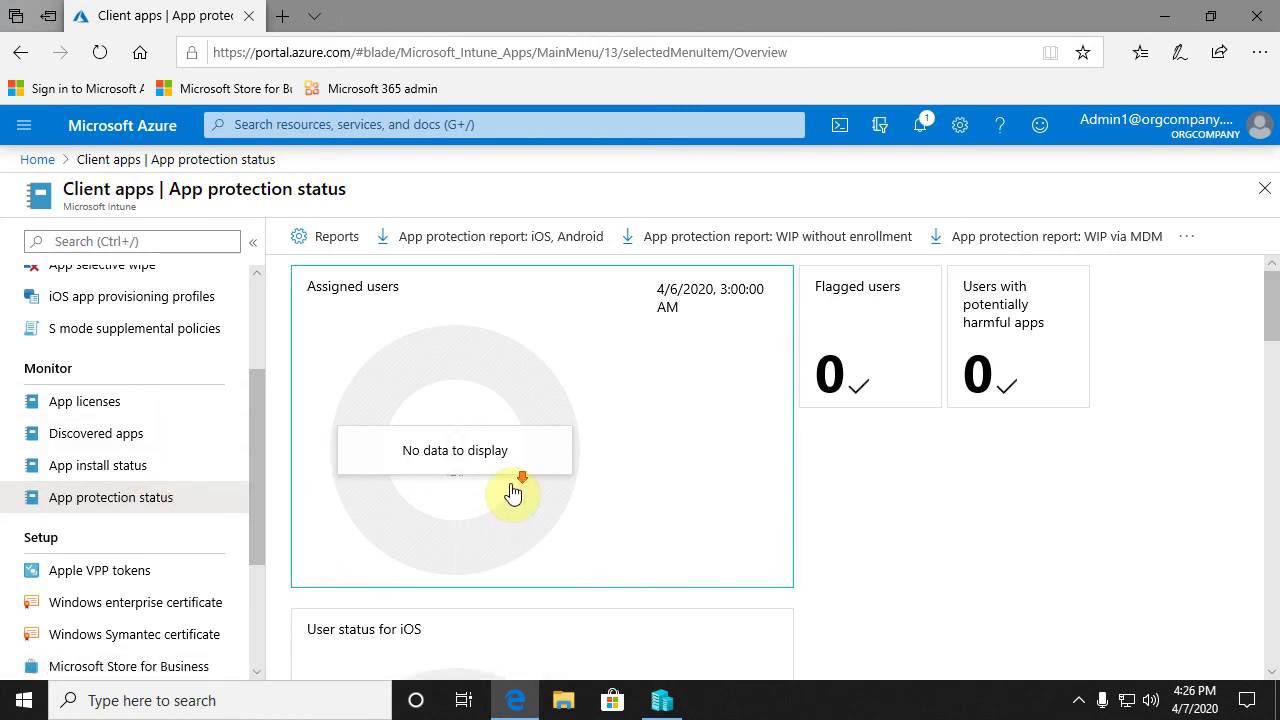
pyautogui.scroll(-1, 512, 492)
pyautogui.scroll(-1, 512, 492)
pyautogui.scroll(-2, 512, 492)
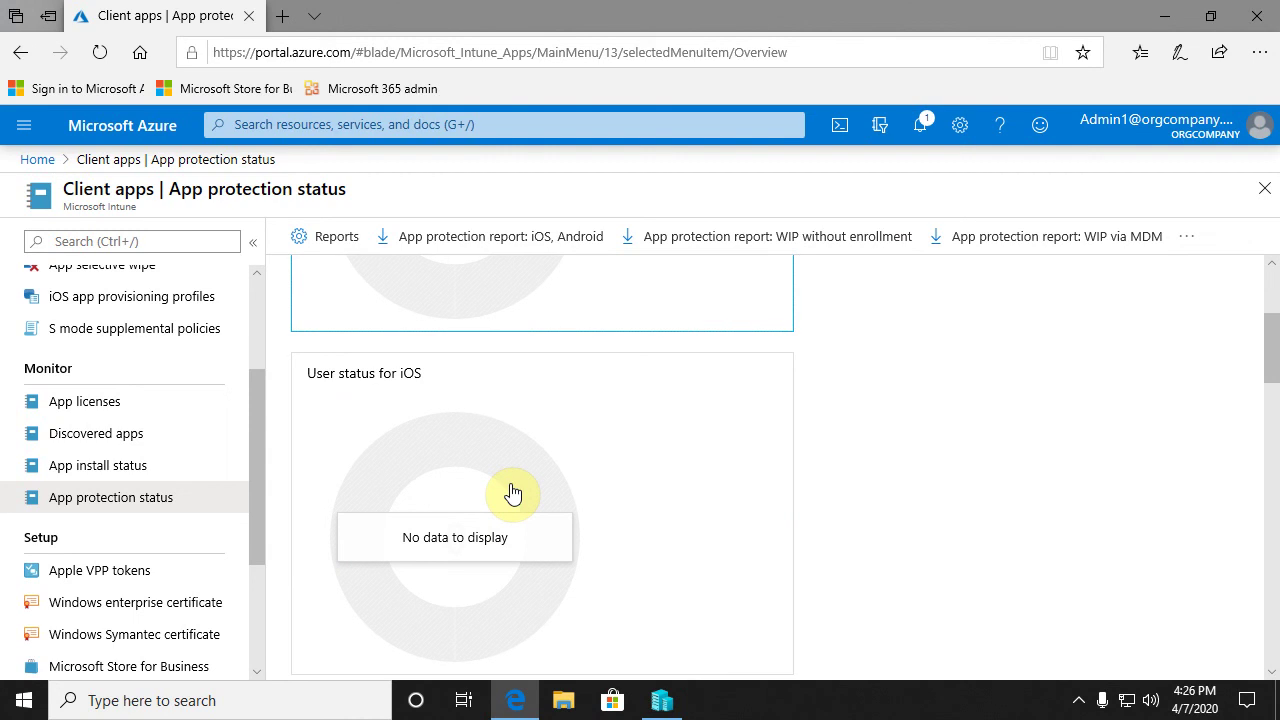
pyautogui.scroll(-2, 512, 492)
pyautogui.scroll(-2, 512, 492)
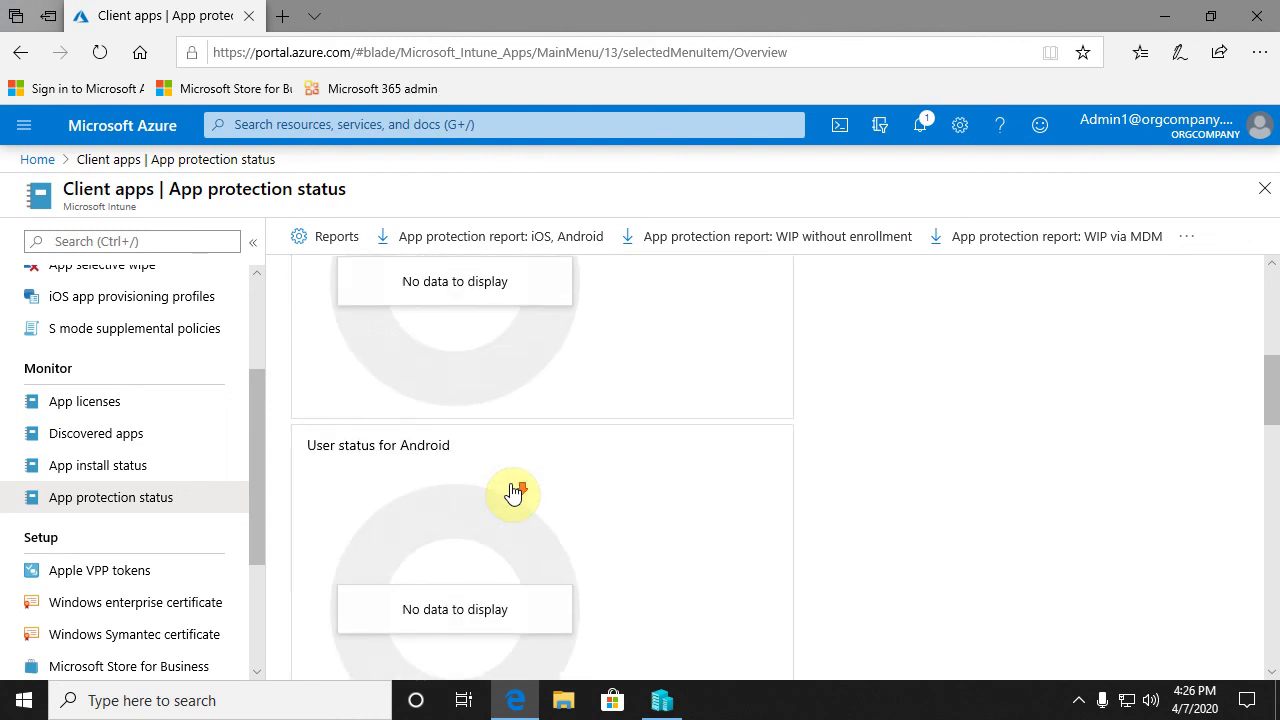
pyautogui.scroll(-1, 512, 492)
pyautogui.scroll(-1, 512, 492)
pyautogui.scroll(-3, 512, 492)
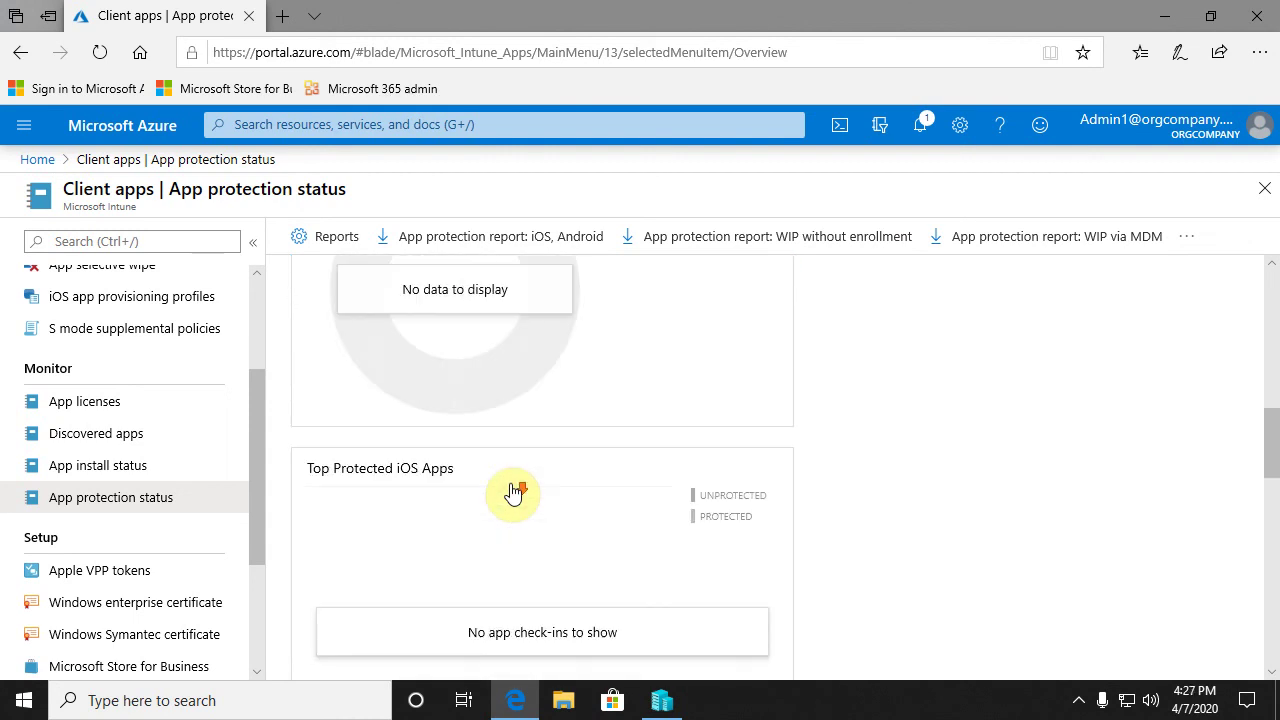
pyautogui.scroll(-1, 512, 492)
pyautogui.scroll(-2, 512, 492)
pyautogui.scroll(-2, 512, 492)
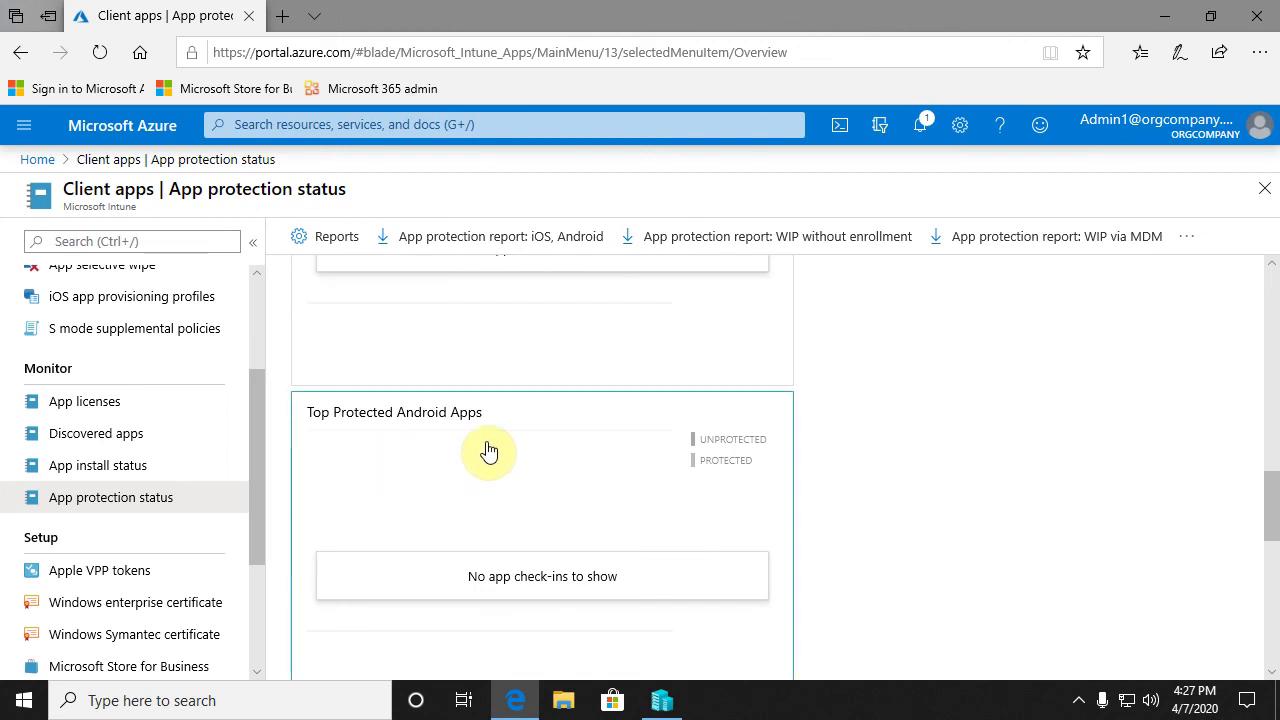
pyautogui.scroll(-2, 711, 500)
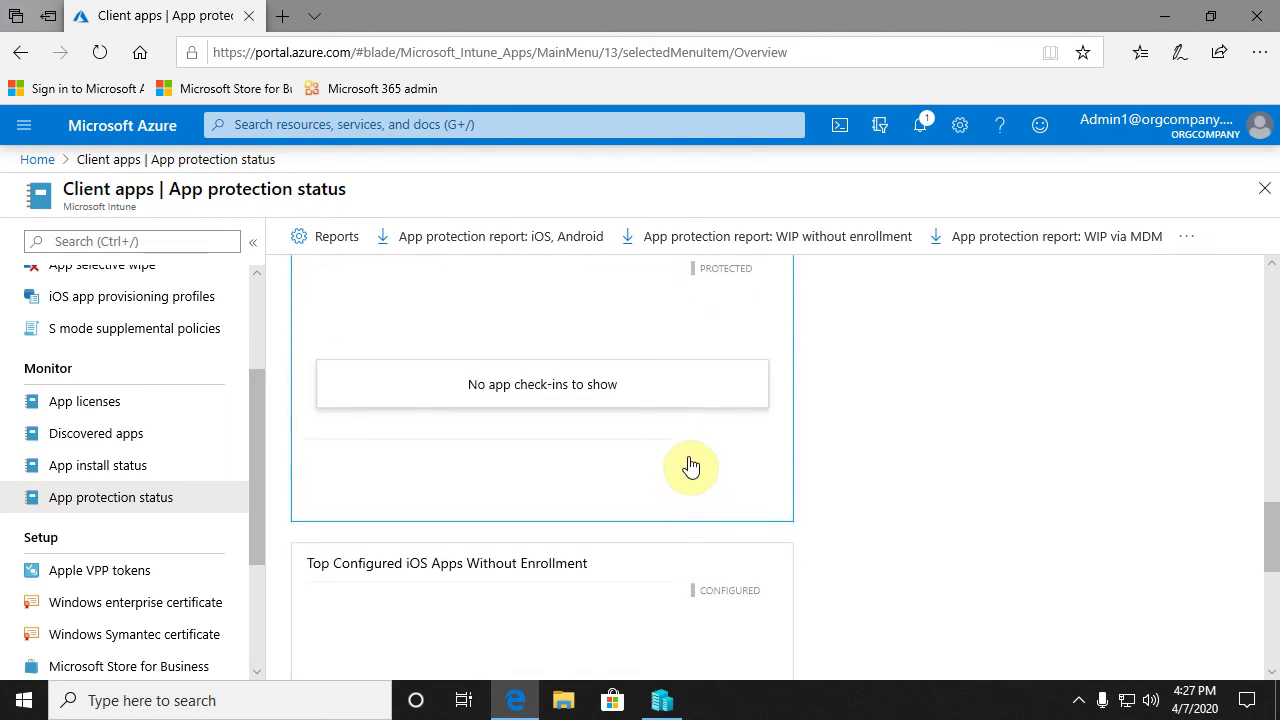
pyautogui.scroll(-2, 611, 614)
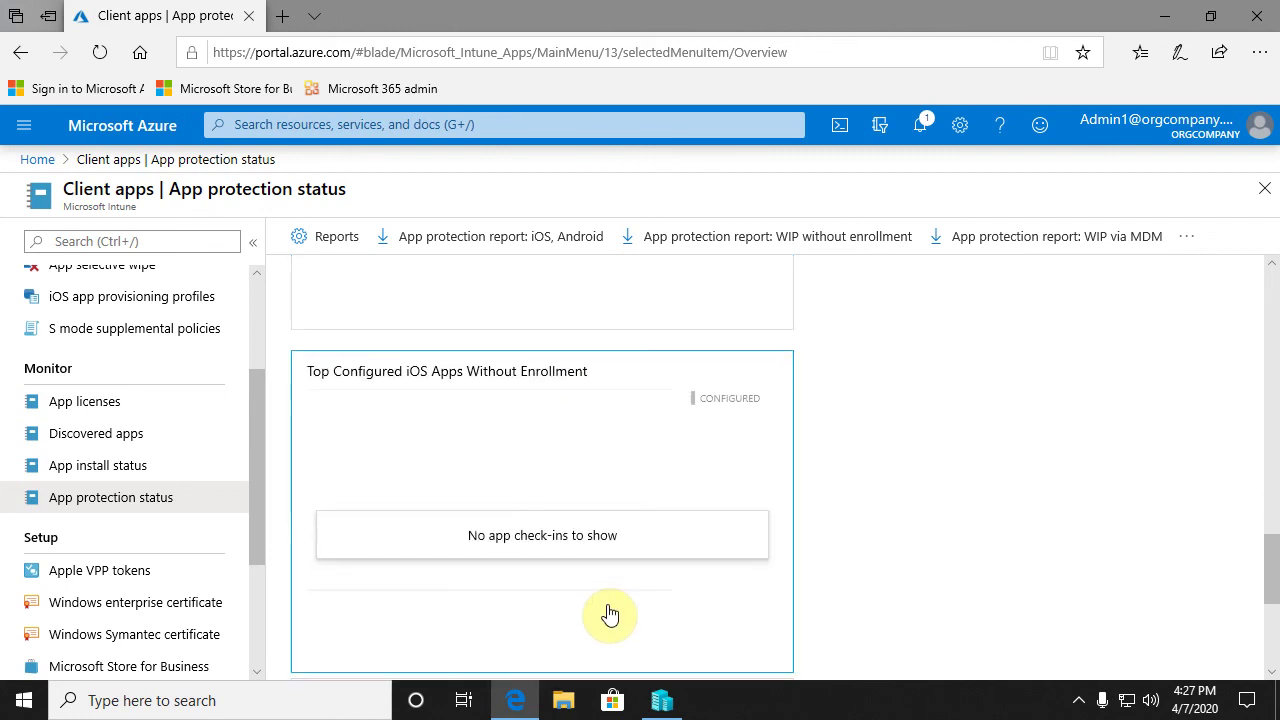
pyautogui.scroll(3, 610, 614)
pyautogui.scroll(3, 610, 614)
pyautogui.scroll(3, 610, 614)
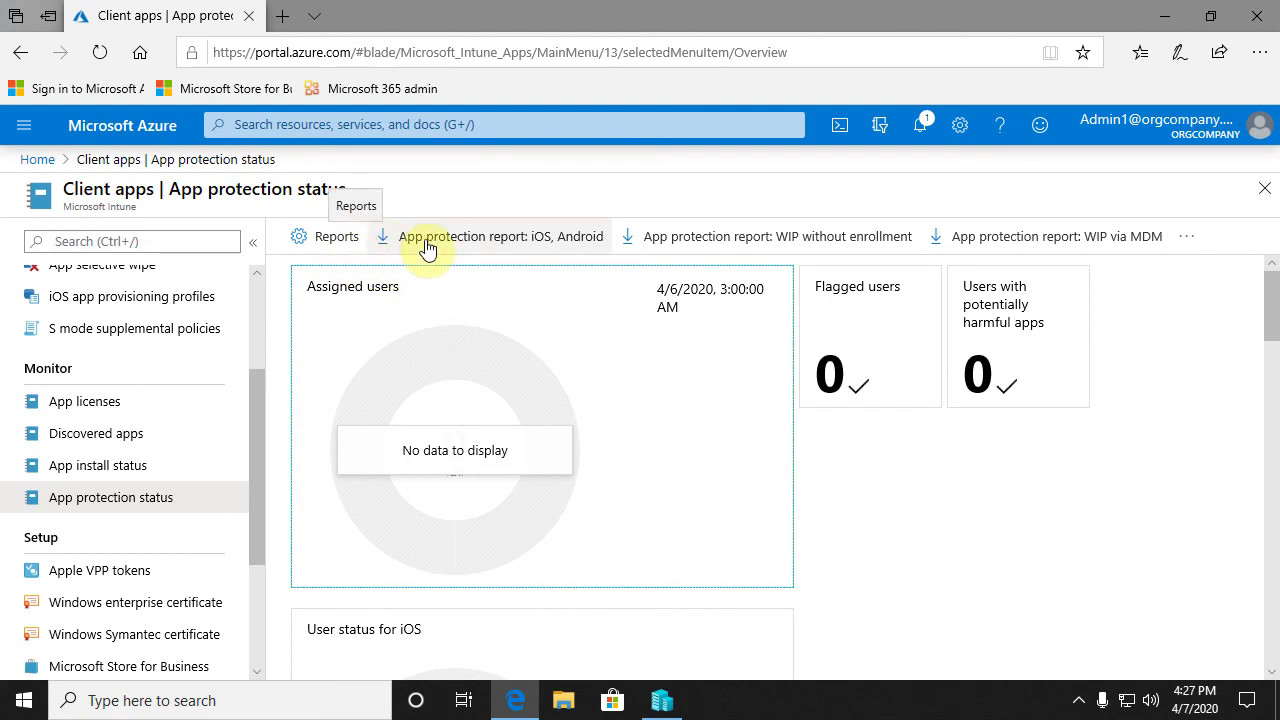
pyautogui.click(995, 248)
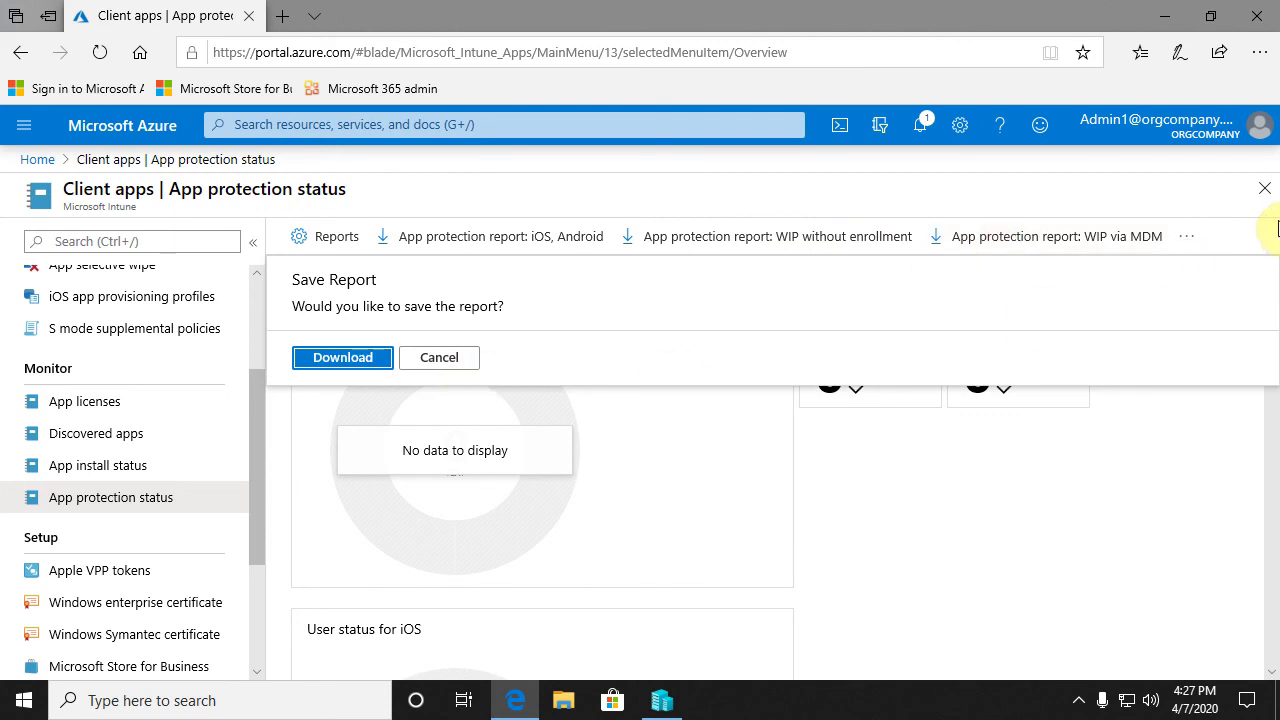
pyautogui.click(1264, 189)
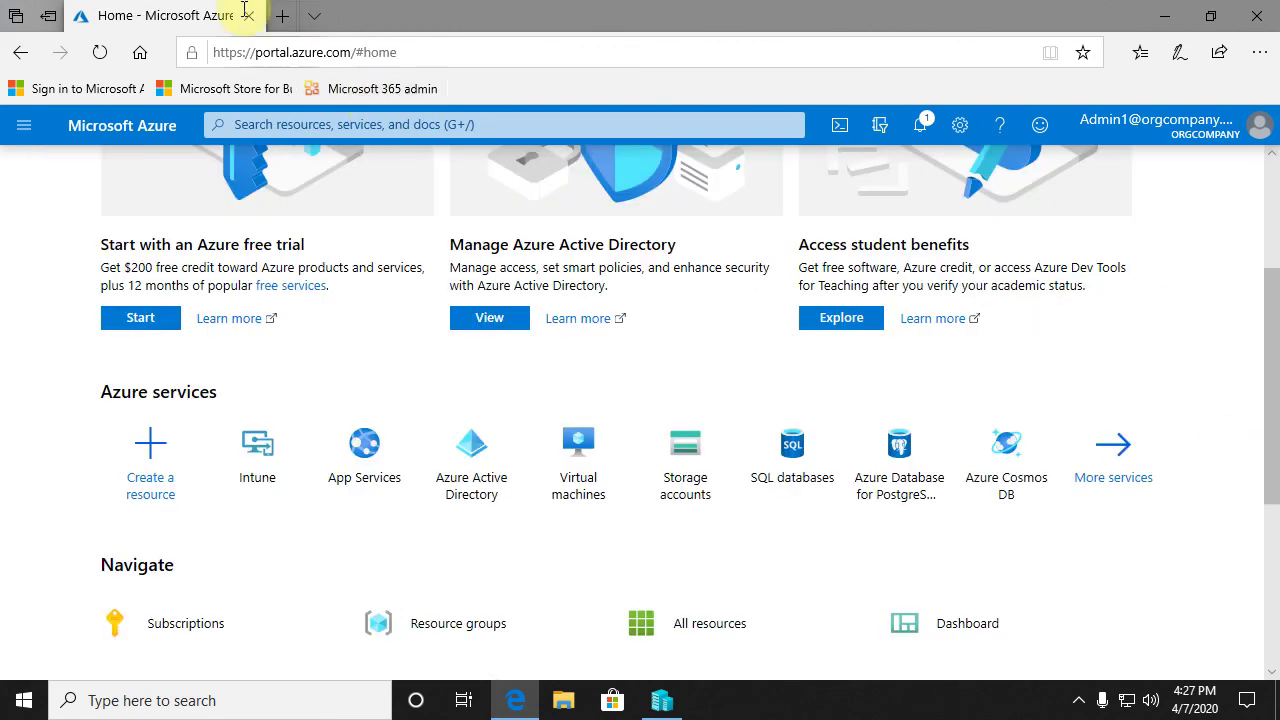
pyautogui.click(21, 52)
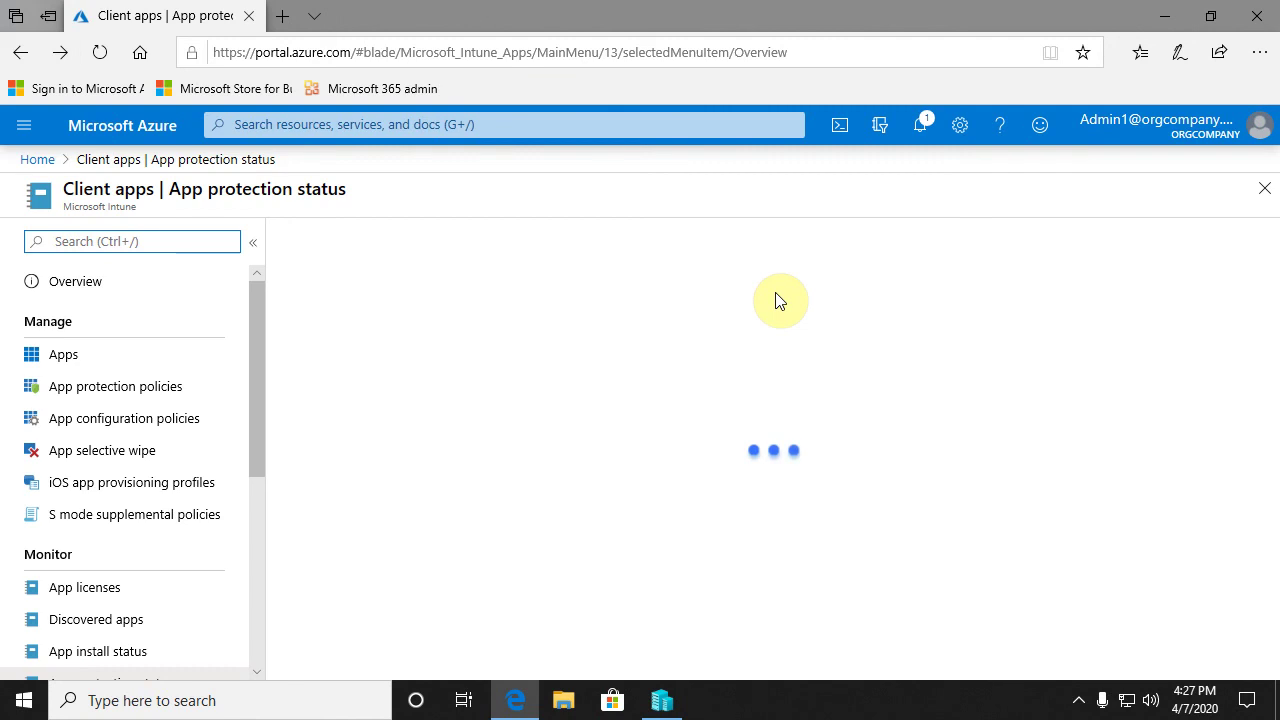